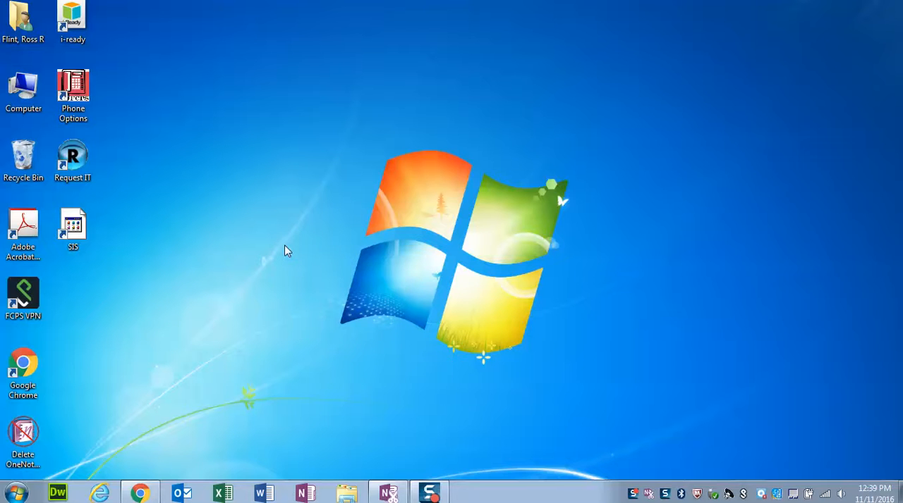
- Search the computer's programs for "aud" and launch Audacity 2
left_click(18, 493)
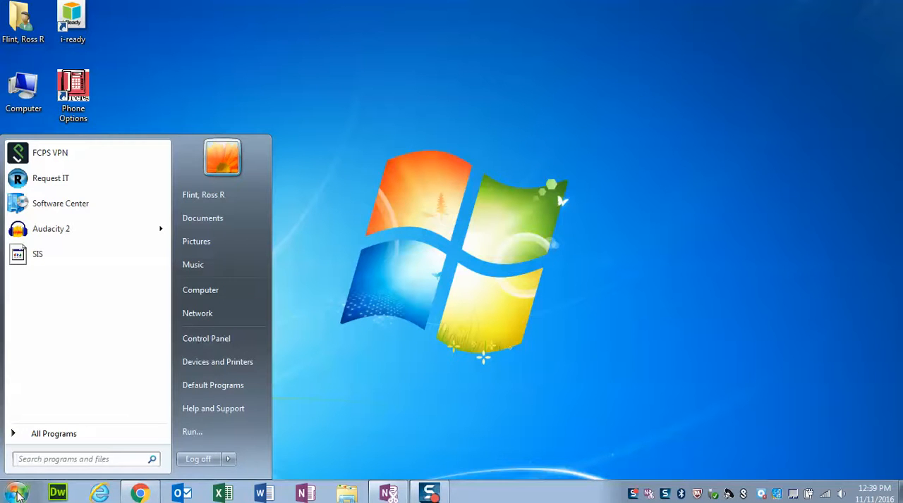
left_click(36, 459)
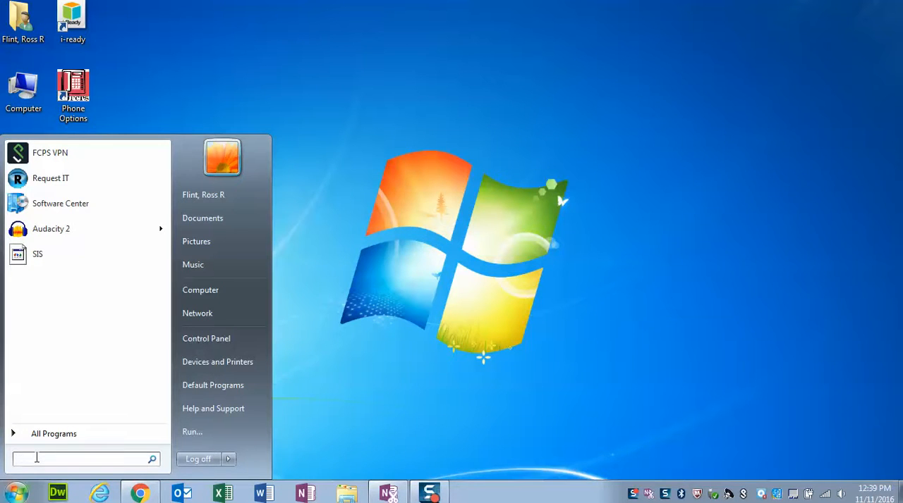
type("aud")
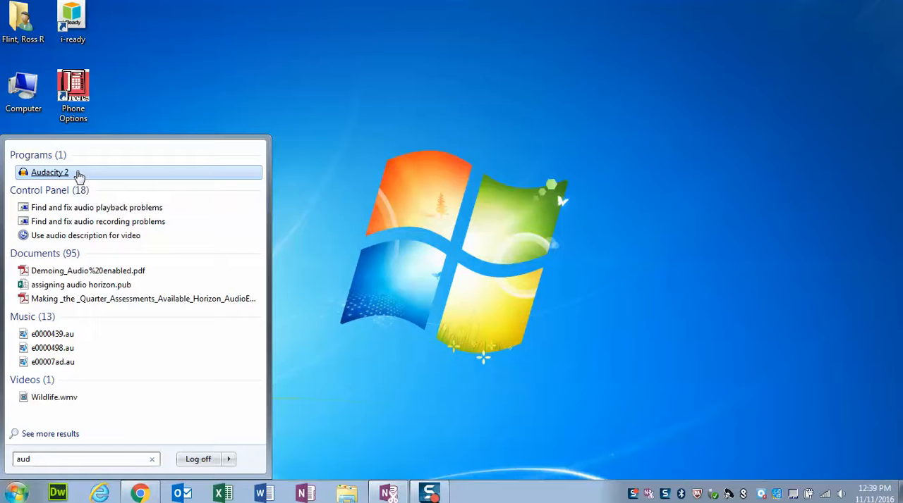
mouse_move(79, 175)
left_mouse_down()
mouse_move(256, 208)
mouse_move(444, 339)
mouse_move(365, 233)
mouse_move(489, 502)
mouse_move(326, 291)
mouse_move(109, 184)
mouse_move(62, 180)
left_mouse_up()
left_click(62, 176)
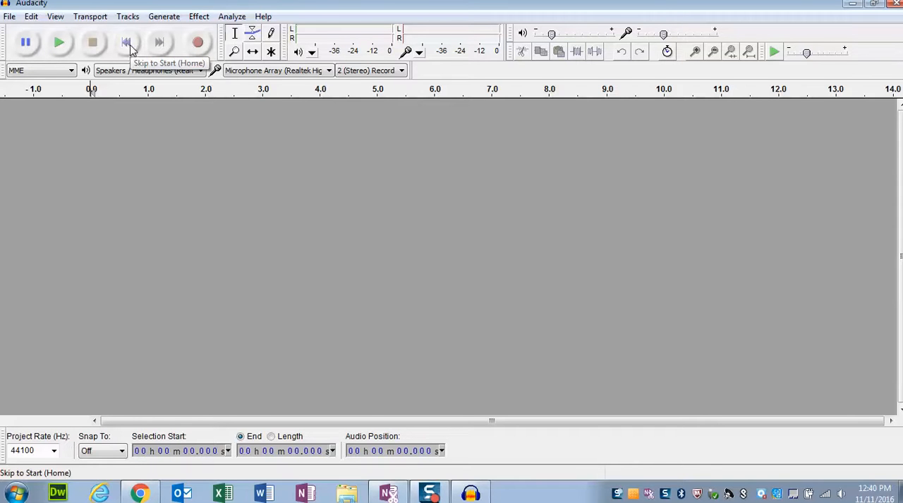
- Record a voice clip about 13.5 seconds long and play back its first few seconds
left_click(200, 44)
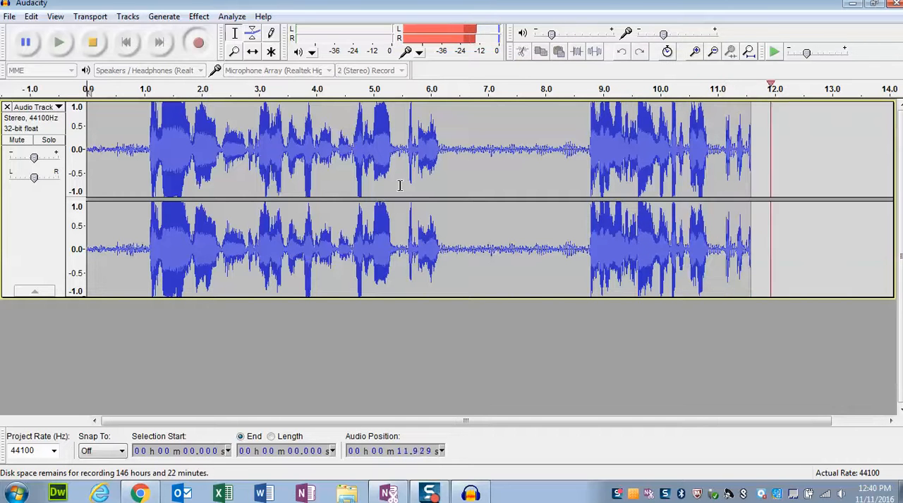
left_click(93, 45)
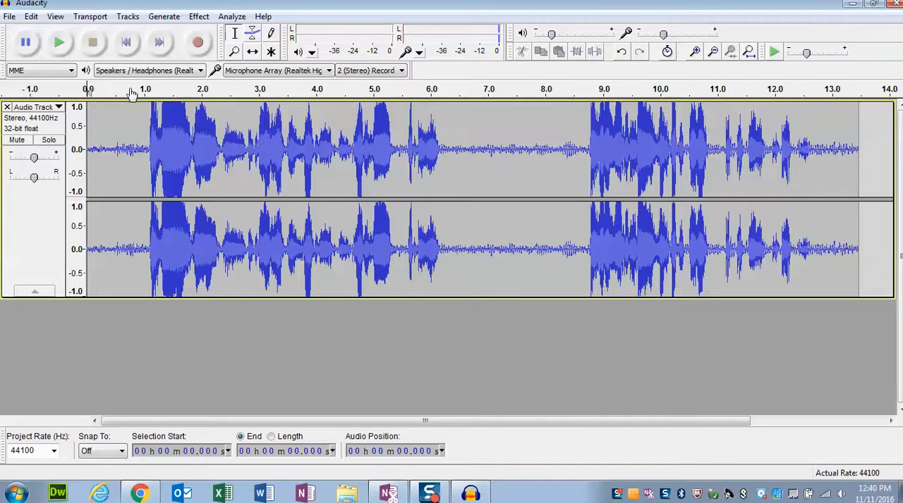
left_click(60, 44)
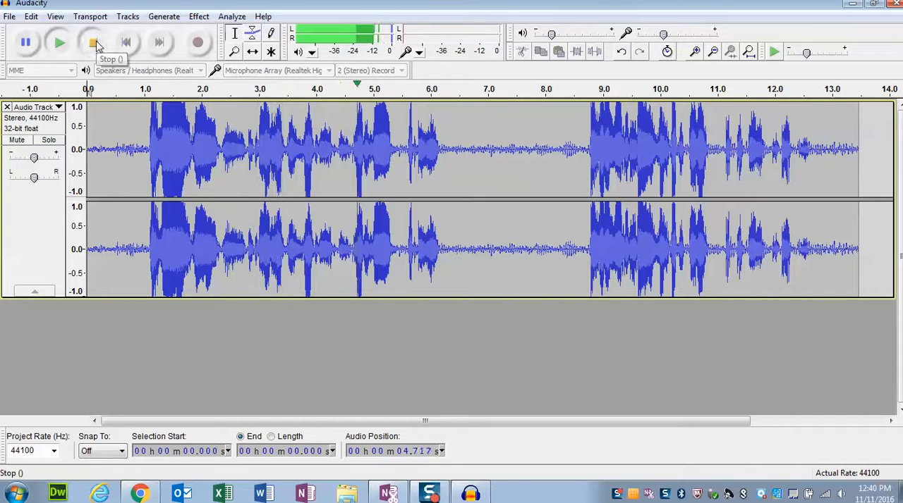
left_click(94, 44)
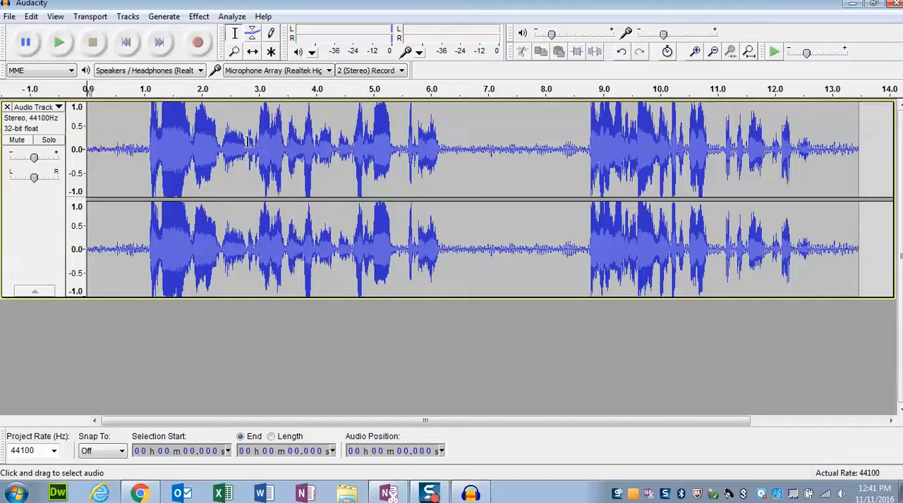
- Play short portions of the recording starting from about 2.9 seconds and from about 5.9 seconds
left_click(257, 121)
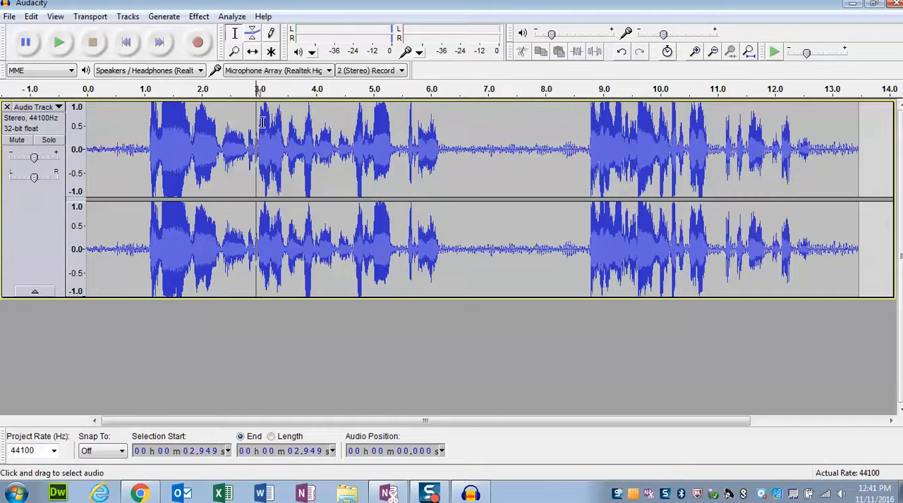
left_click(60, 43)
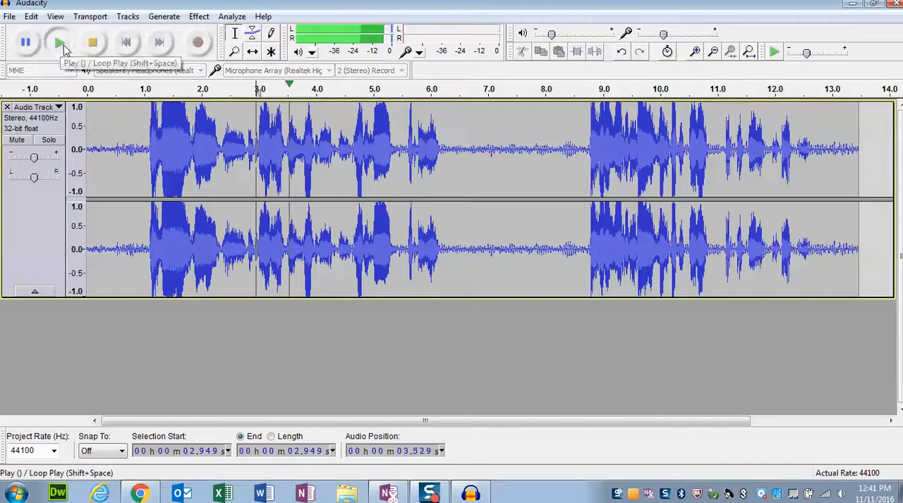
left_click(92, 43)
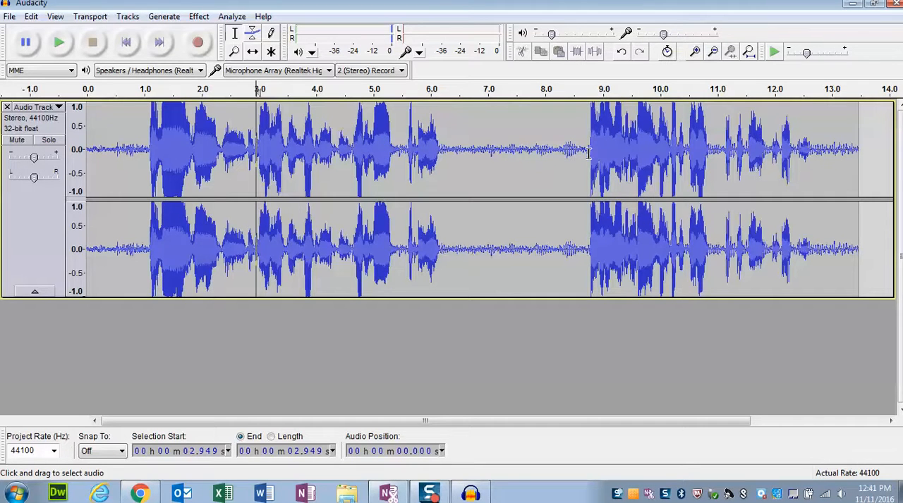
left_click(423, 132)
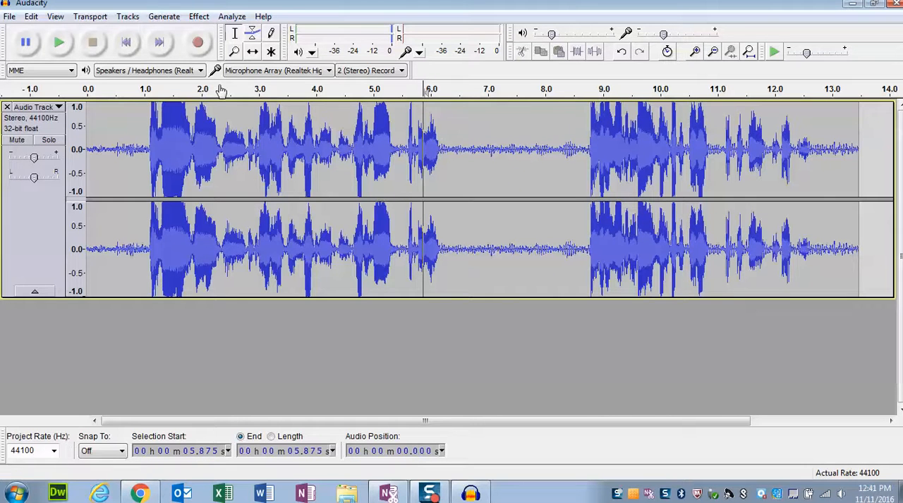
left_click(59, 43)
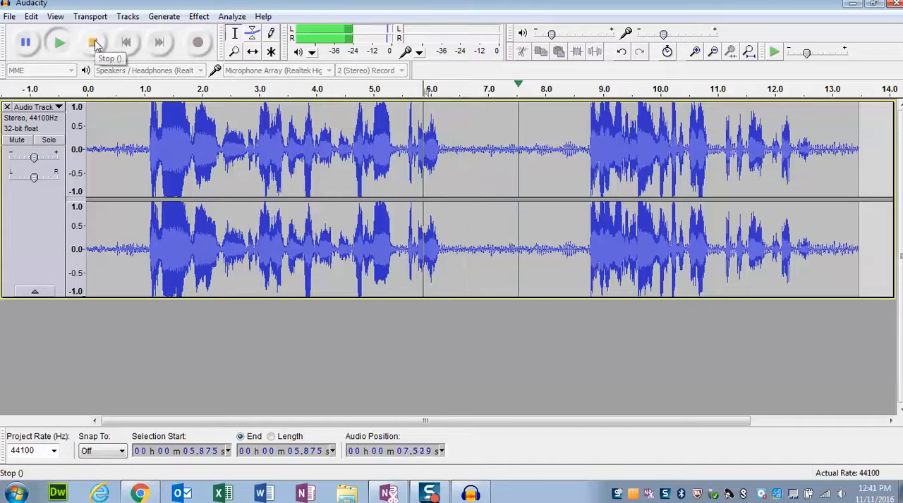
left_click(91, 43)
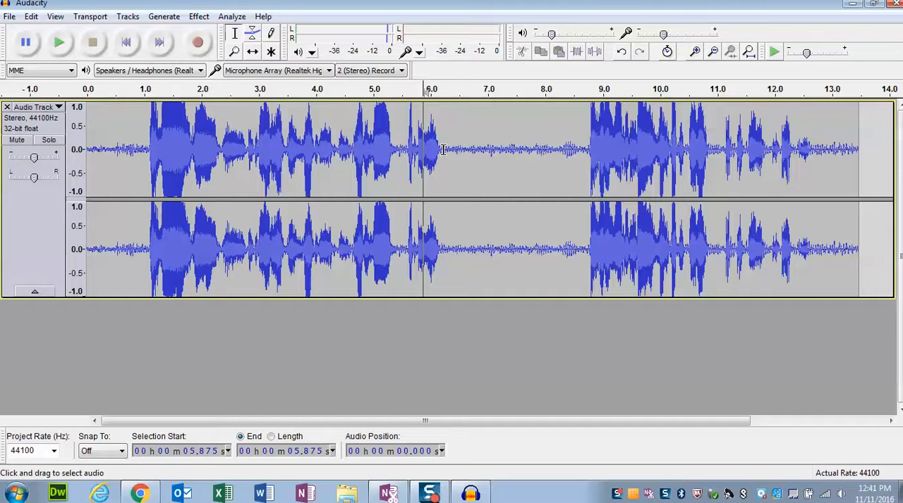
- Delete the silent gap from about 6.2 to 8.7 seconds and play the joined audio from about 5.8 seconds
left_click_drag(443, 150, 586, 152)
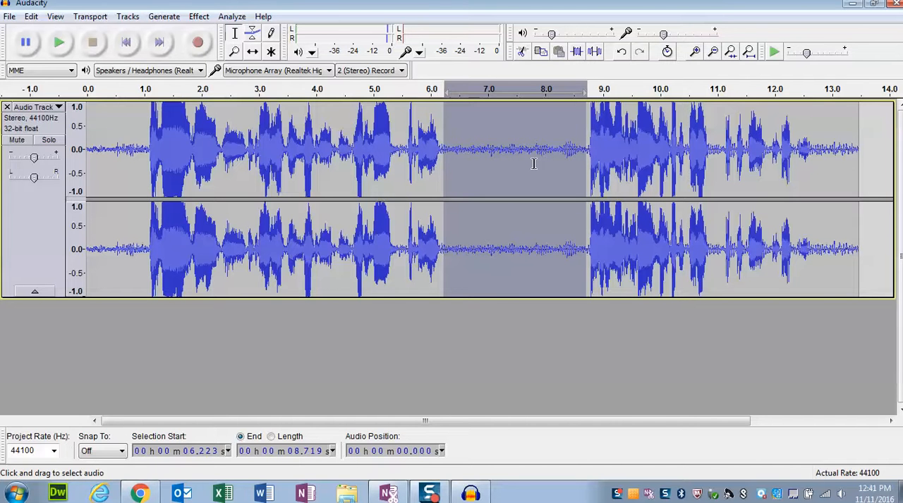
key("Delete")
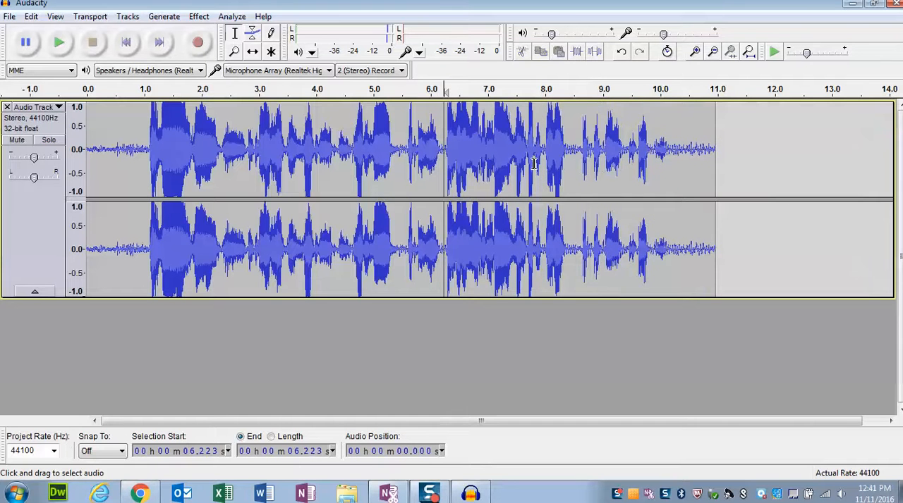
left_click(421, 141)
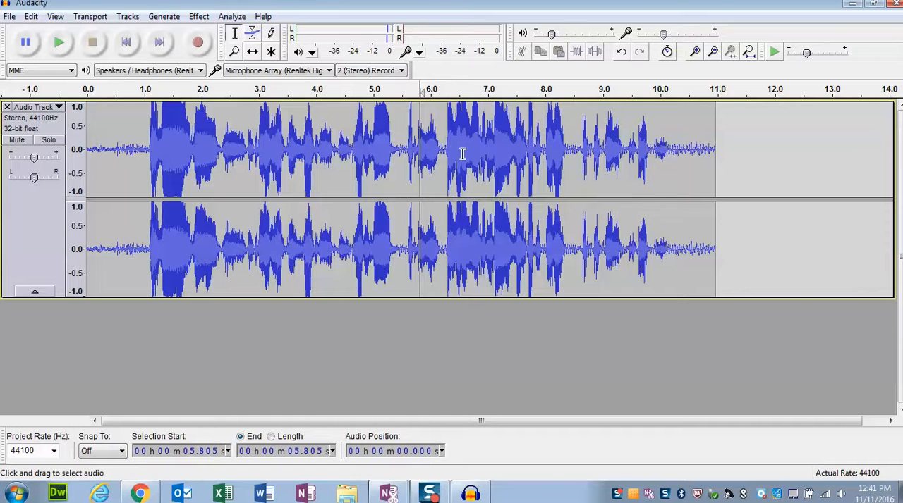
left_click(60, 43)
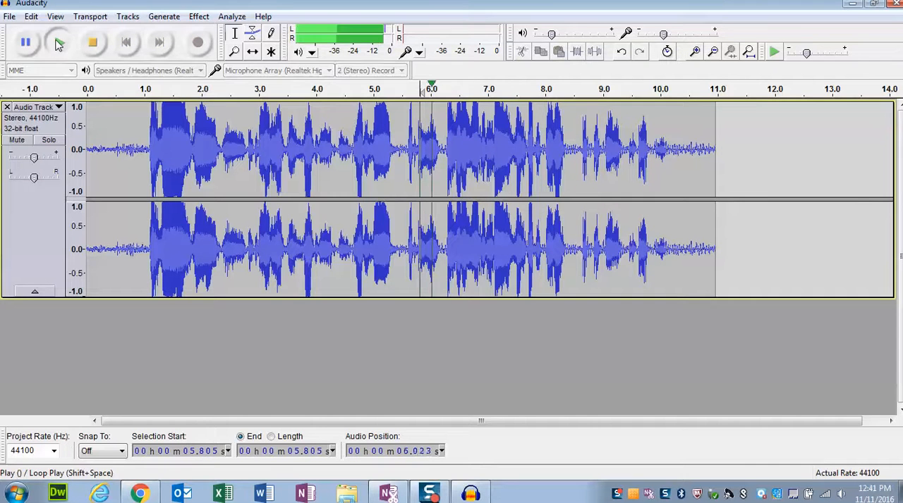
left_click(96, 43)
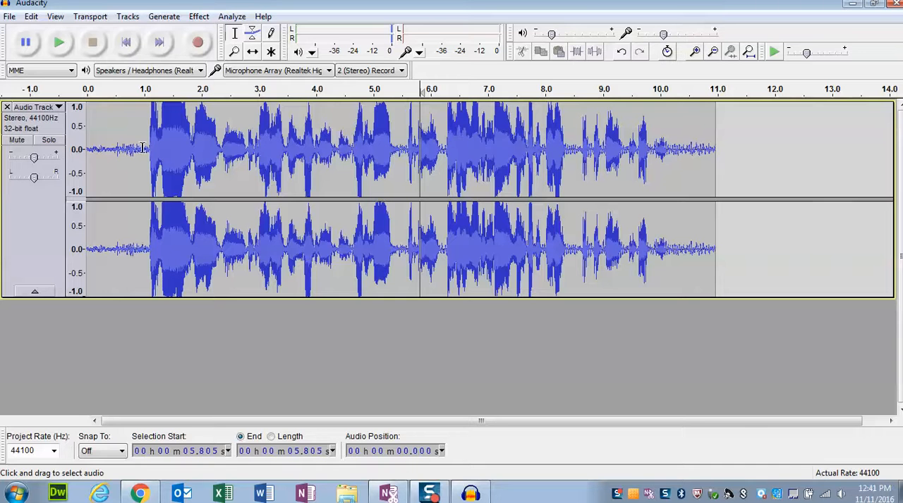
- Delete the silence in about the first 0.98 seconds of the track and play the audio from the start
left_click_drag(142, 148, 79, 146)
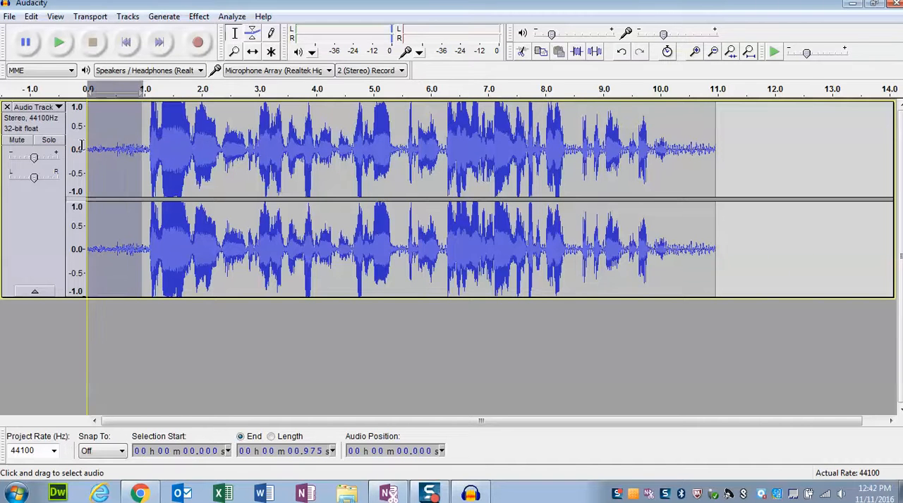
key("Delete")
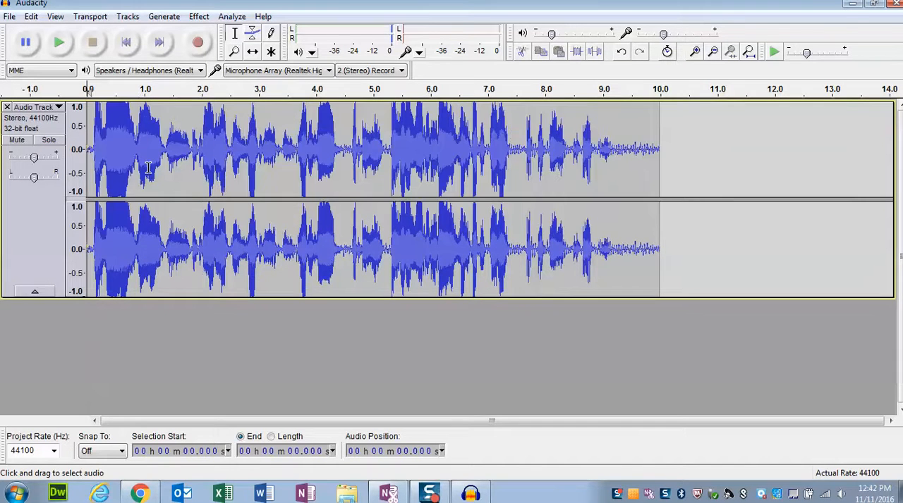
left_click(59, 42)
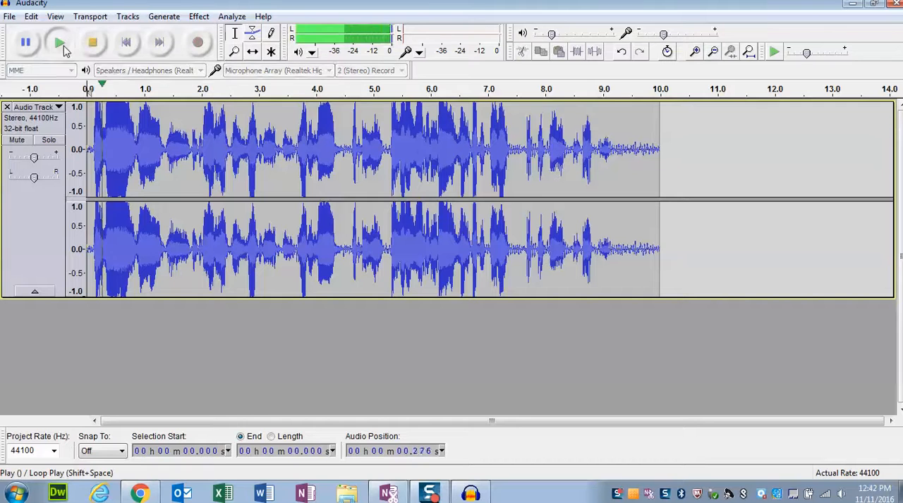
left_click(91, 44)
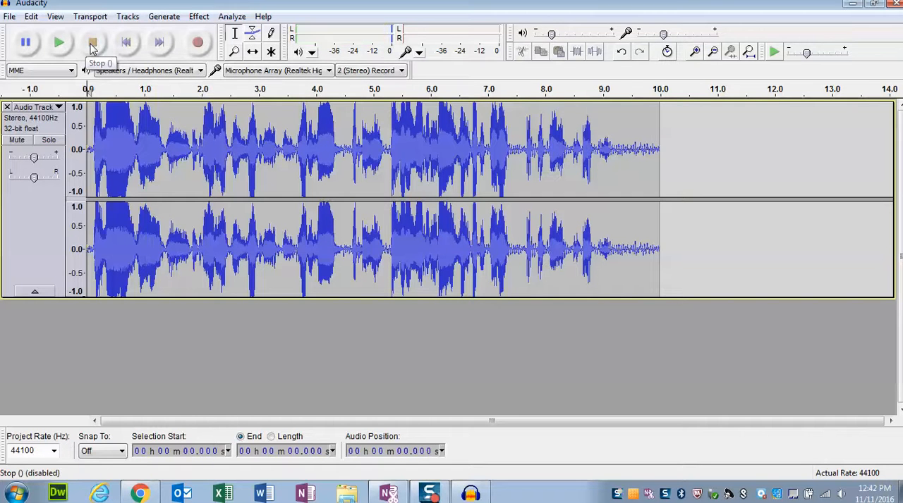
- Skip between the start and end of the track, and record a second clip about 6.7 seconds long from the end
left_click(160, 44)
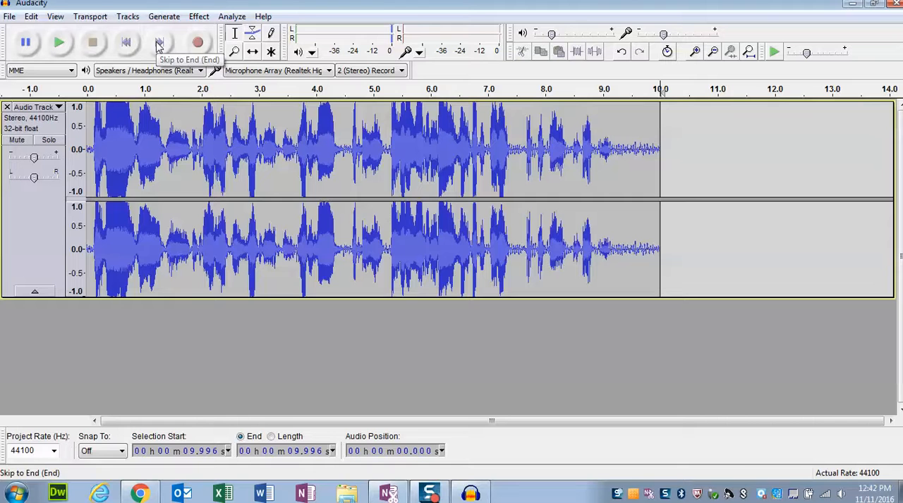
left_click(127, 44)
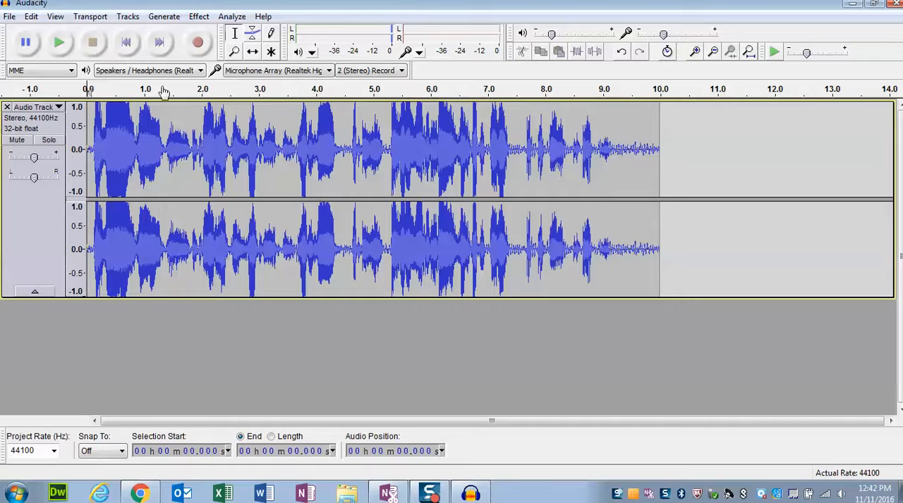
left_click(159, 42)
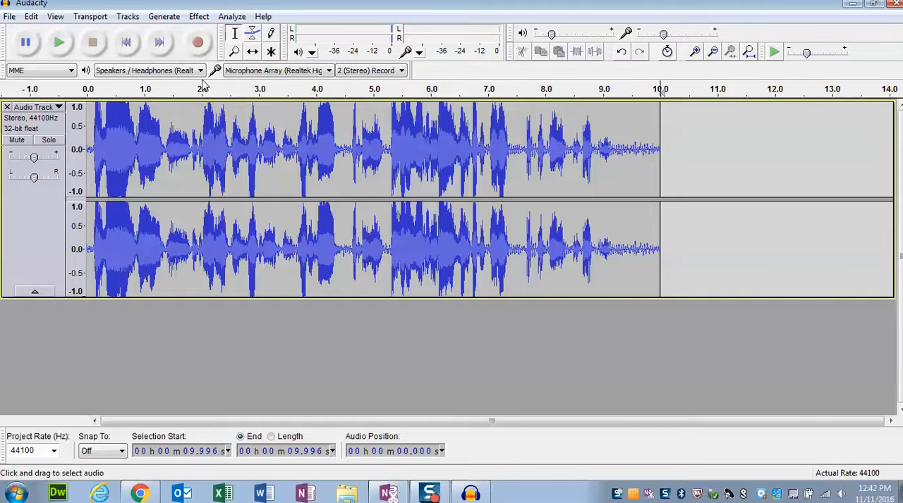
left_click(198, 43)
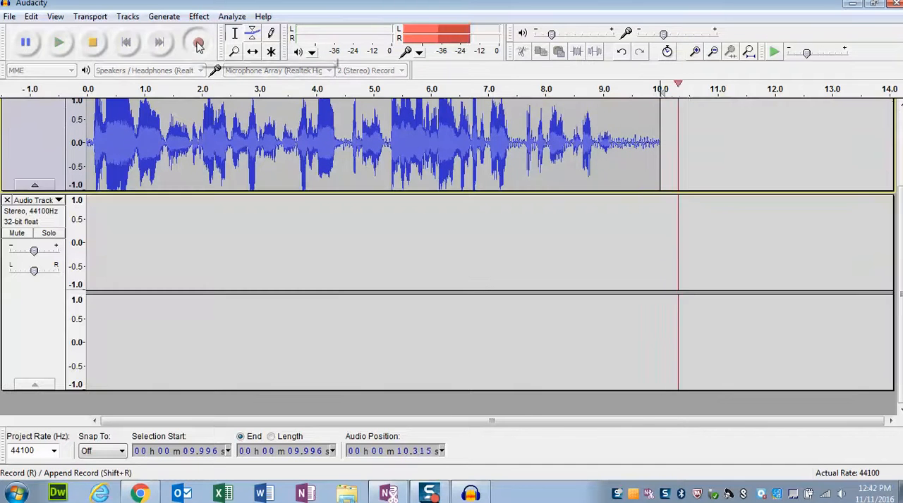
left_click(92, 43)
- Play the audio from about 8 seconds to hear the transition from the first track into the second
left_click(372, 105)
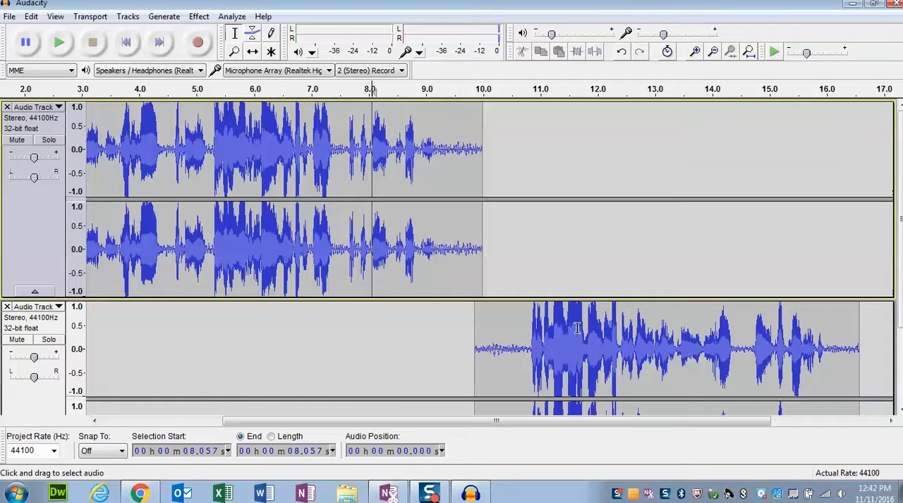
left_click(61, 44)
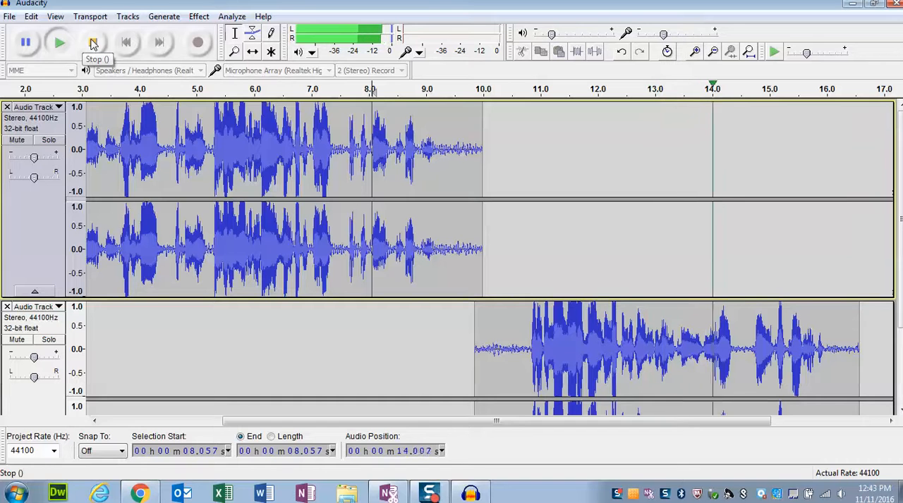
left_click(92, 44)
- Delete the silence from about 10.0 to 10.7 seconds near the start of the second track's clip
scroll(181, 349, "down", 2)
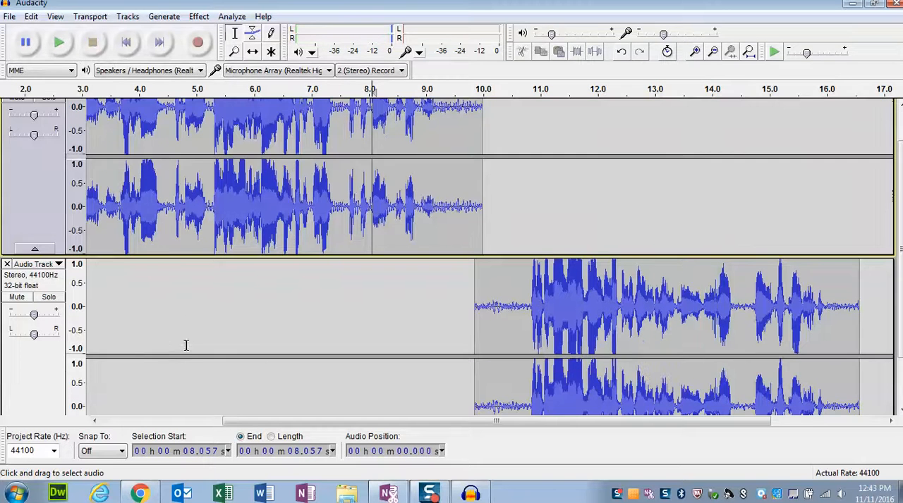
left_click_drag(482, 292, 522, 292)
scroll(513, 296, "down", 2)
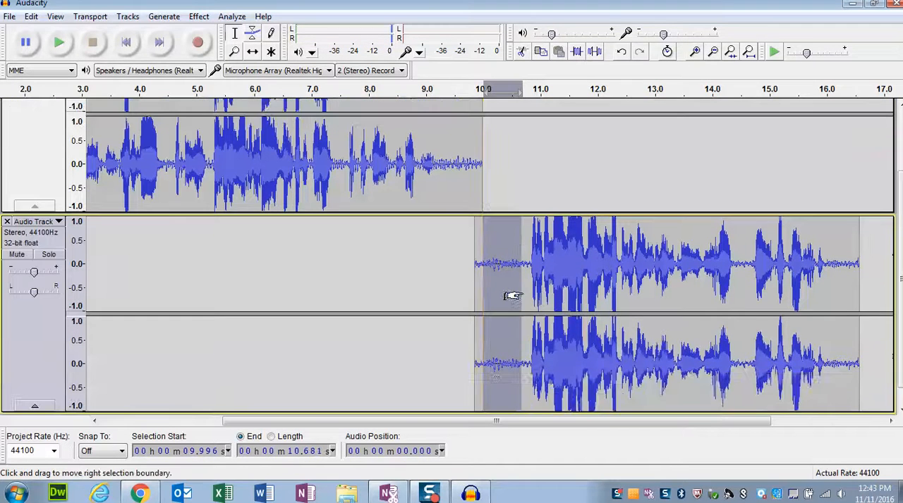
key("Delete")
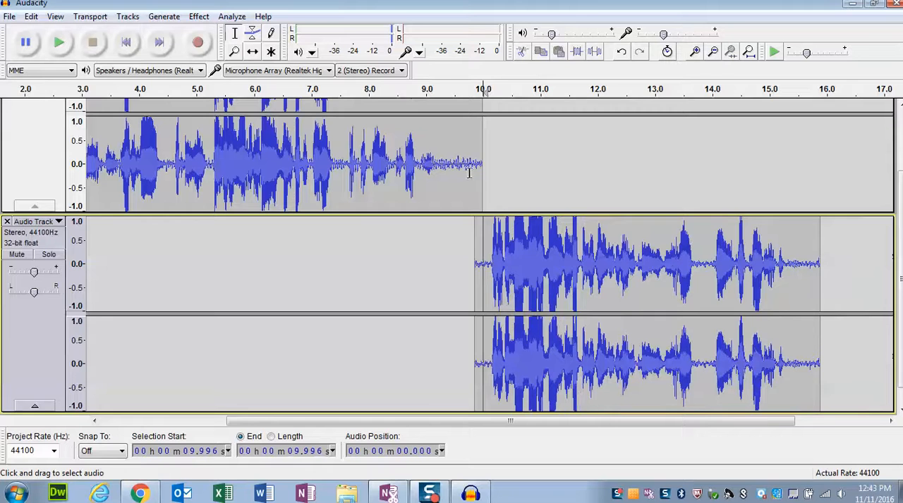
- Delete the silence at the end of the first track from about 9.5 seconds onward
left_click_drag(457, 164, 483, 165)
scroll(480, 166, "up", 4)
key("Delete")
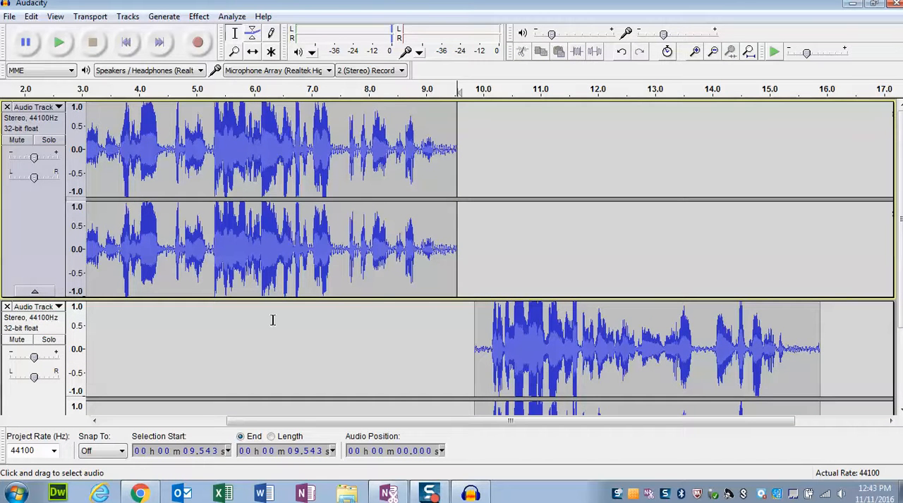
- Remove the second audio track from the project
scroll(151, 322, "down", 2)
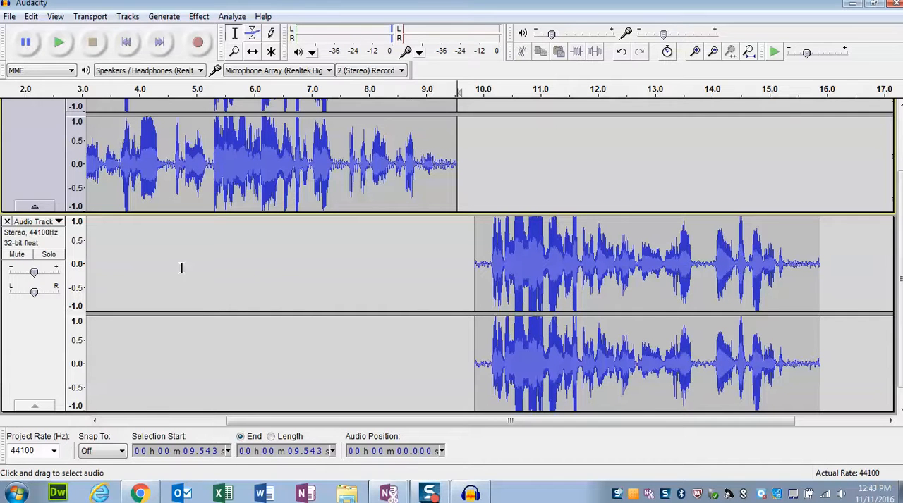
left_click(7, 223)
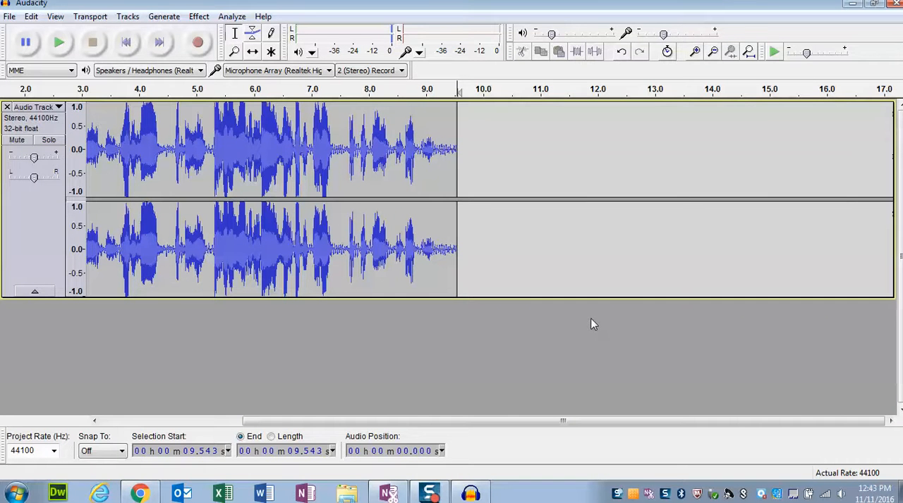
- Undo the removal of the second audio track
left_click(31, 17)
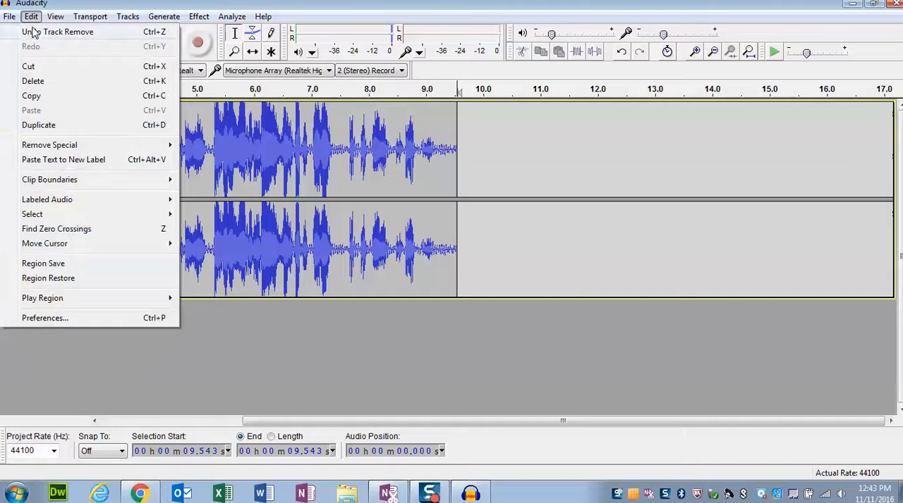
left_click(35, 33)
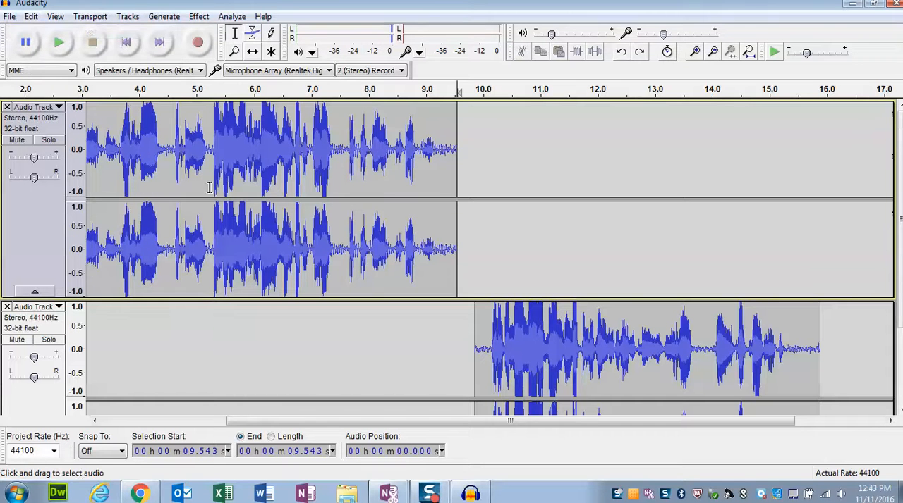
- Delete the first track's audio from about 5.0 to 7.2 seconds and undo that deletion
left_click_drag(195, 169, 321, 166)
key("Delete")
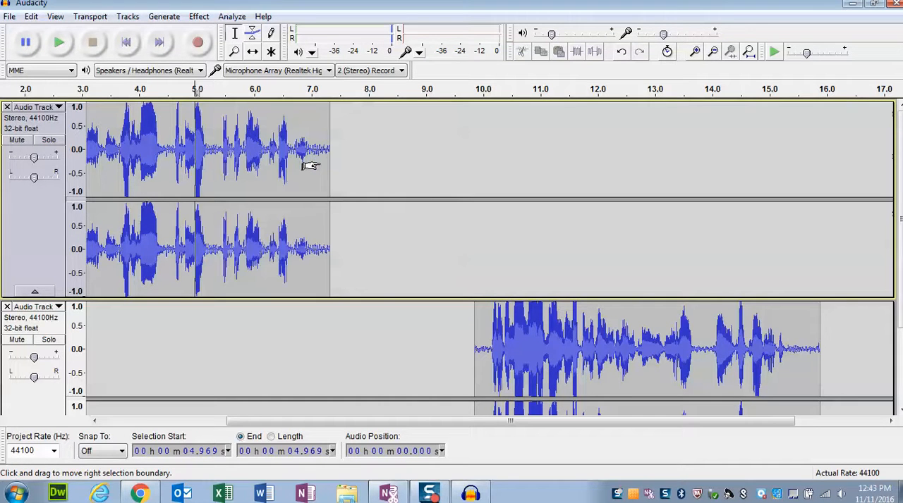
left_click(32, 17)
left_click(40, 32)
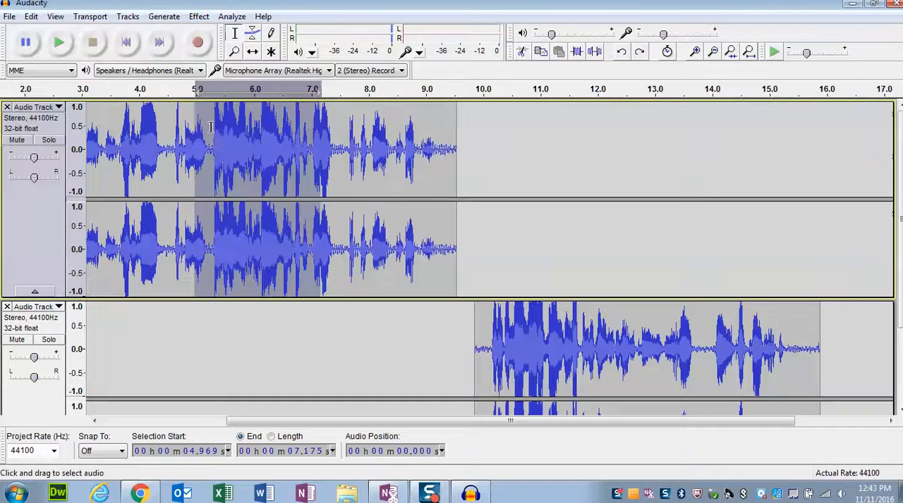
left_click(354, 155)
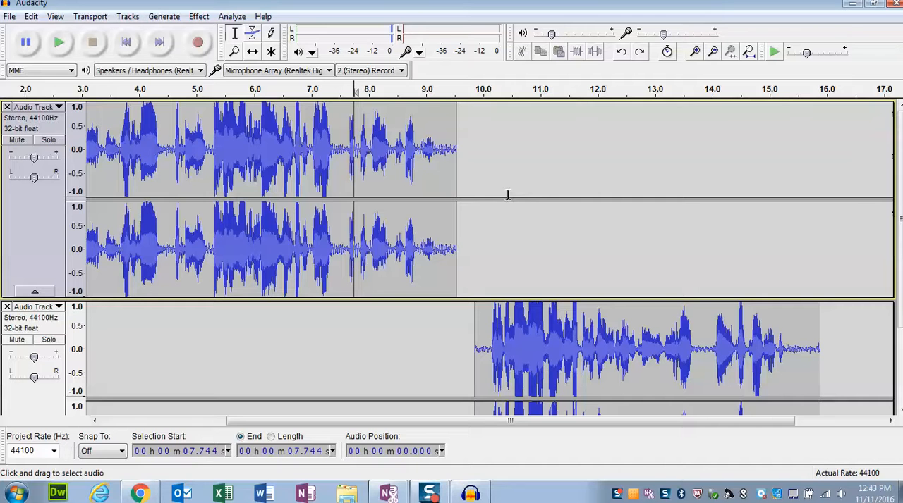
- Start saving the project and choose the Music library as its location
scroll(345, 314, "down", 3)
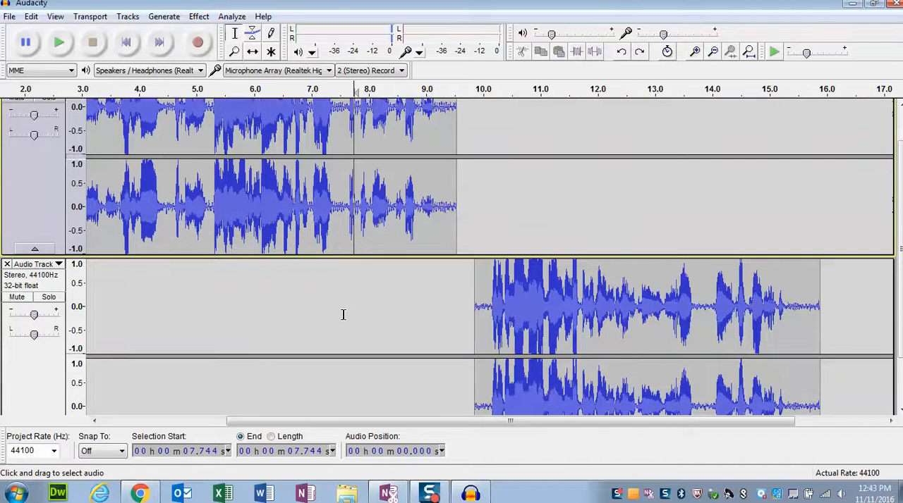
left_click_drag(334, 421, 158, 433)
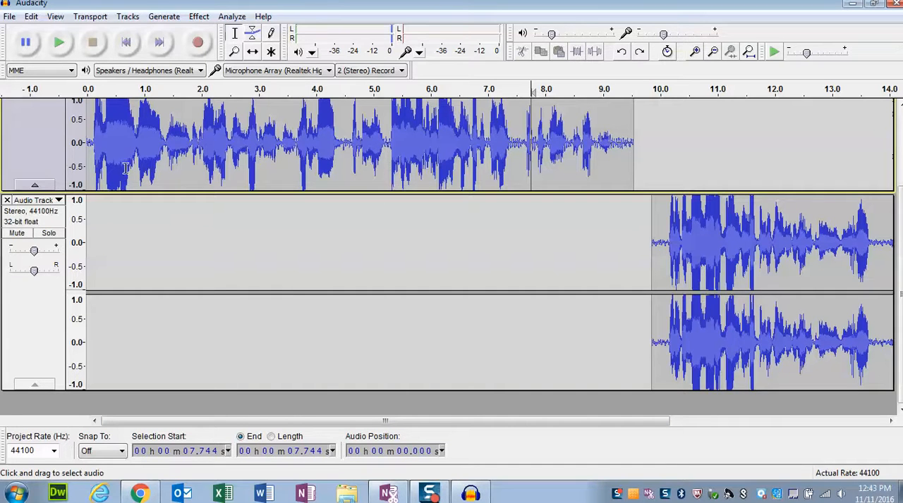
left_click(9, 17)
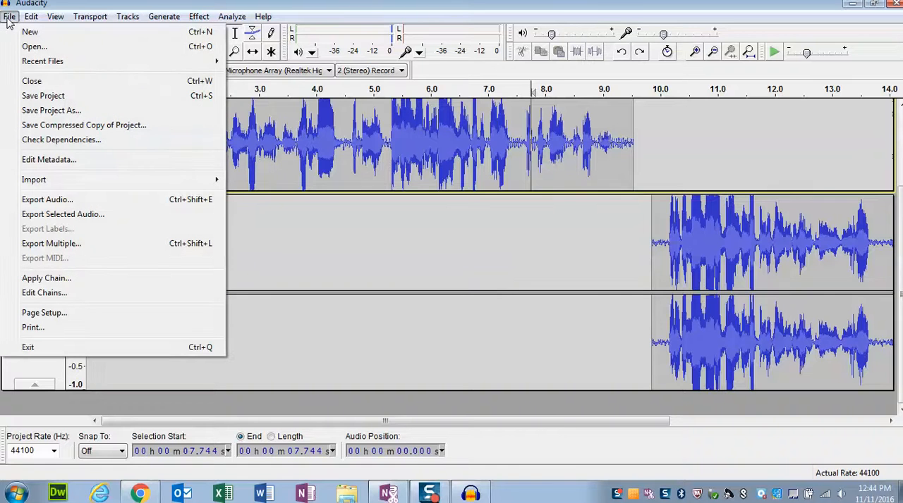
left_click(73, 97)
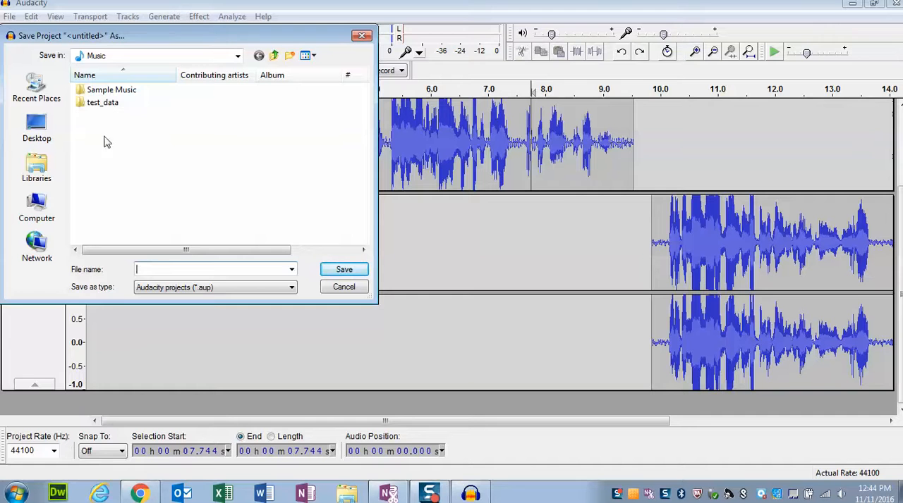
left_click(35, 177)
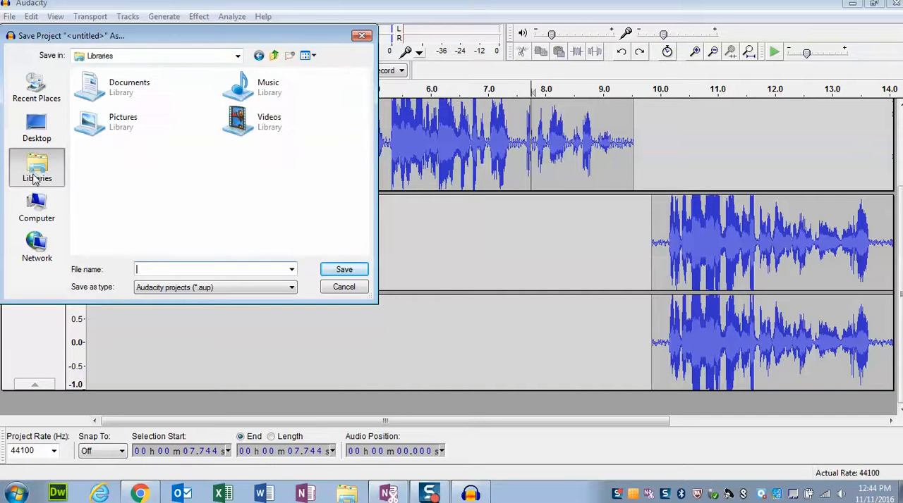
left_click(252, 98)
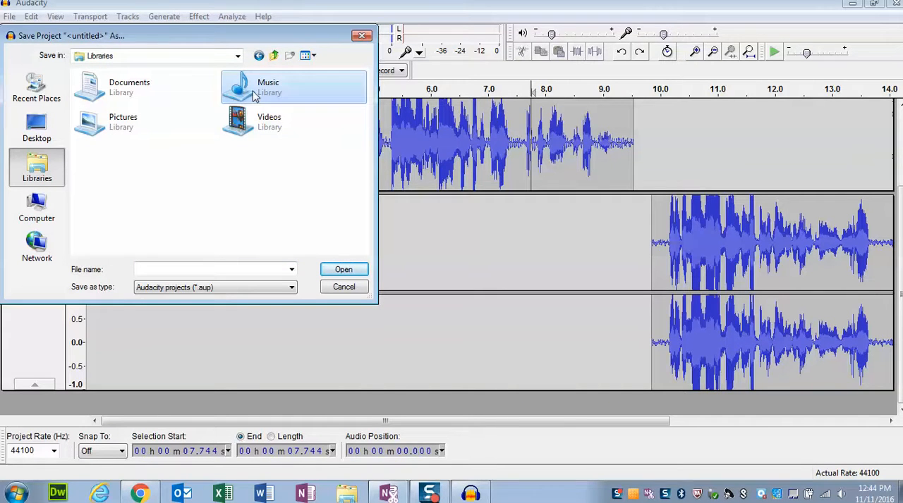
double_click(262, 90)
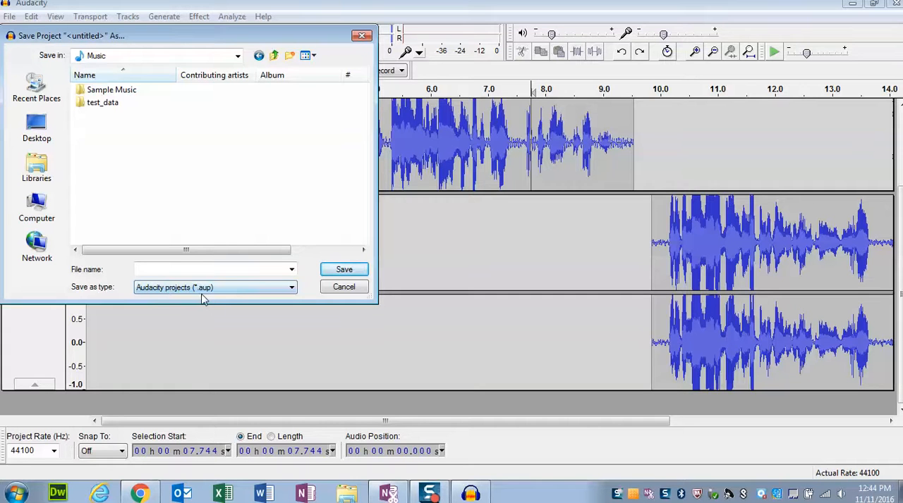
- Name the project file test and save it as an Audacity project
left_click(172, 270)
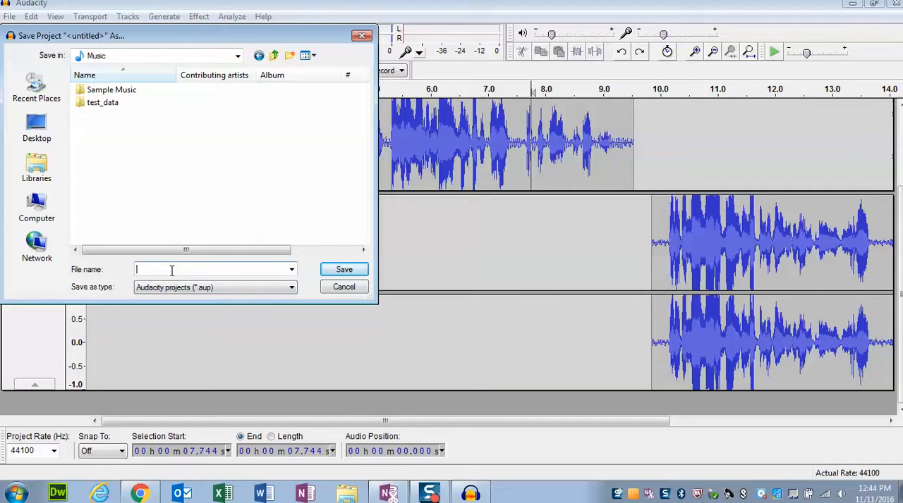
type("test")
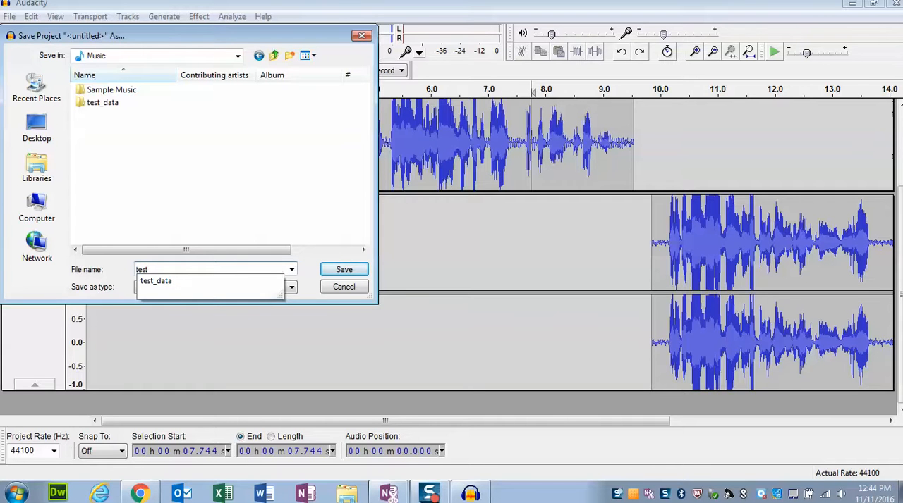
left_click(321, 322)
left_click(172, 273)
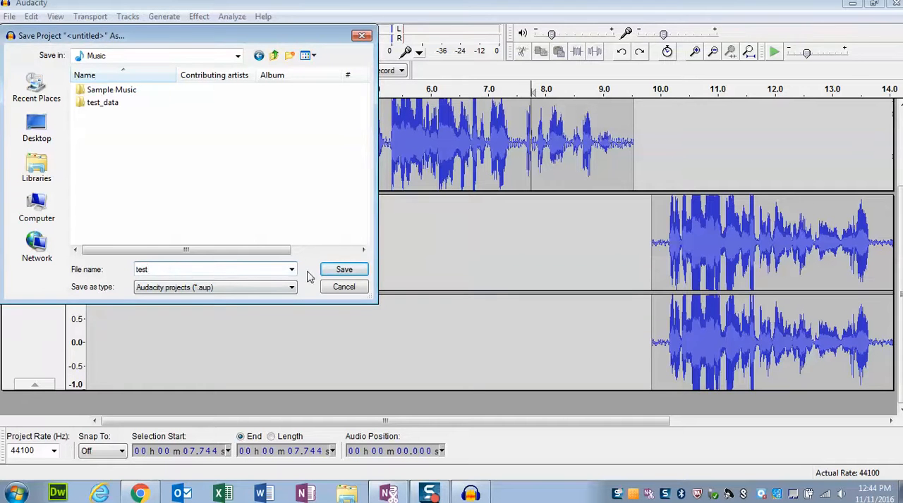
left_click(341, 272)
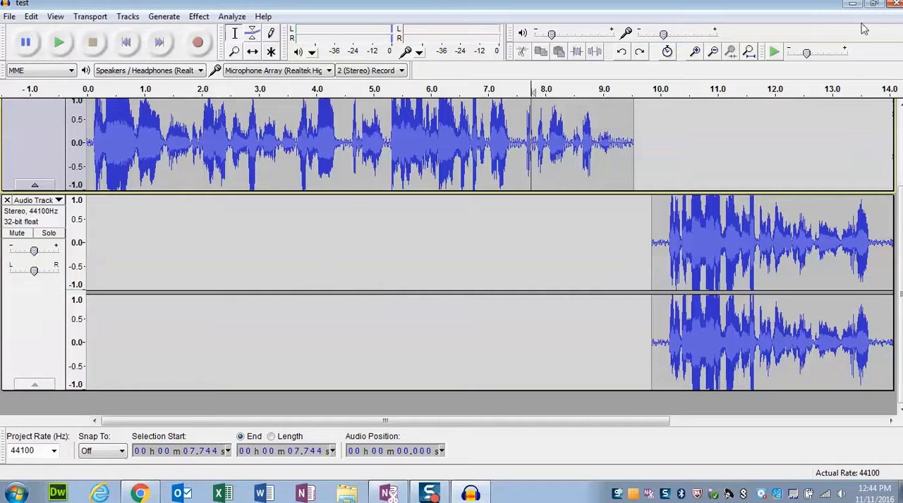
- Close Audacity and reopen the project test.aup from the Music library in Windows Explorer
left_click(895, 4)
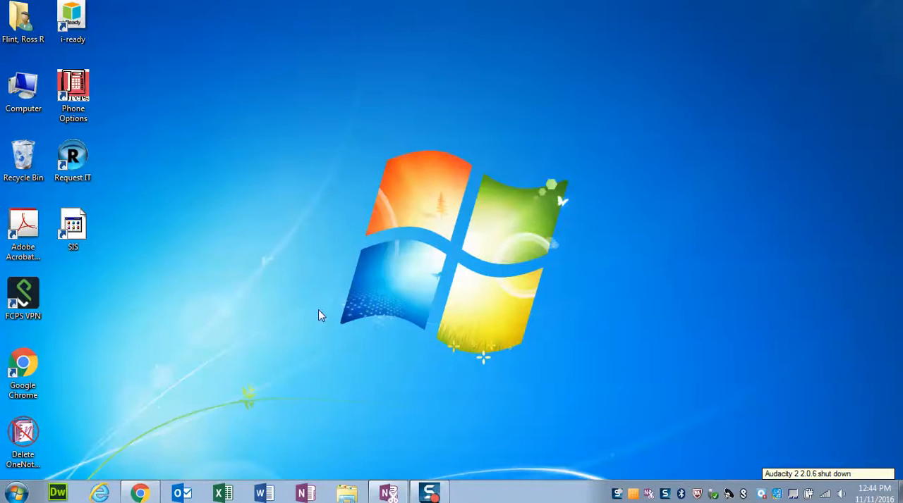
left_click(347, 492)
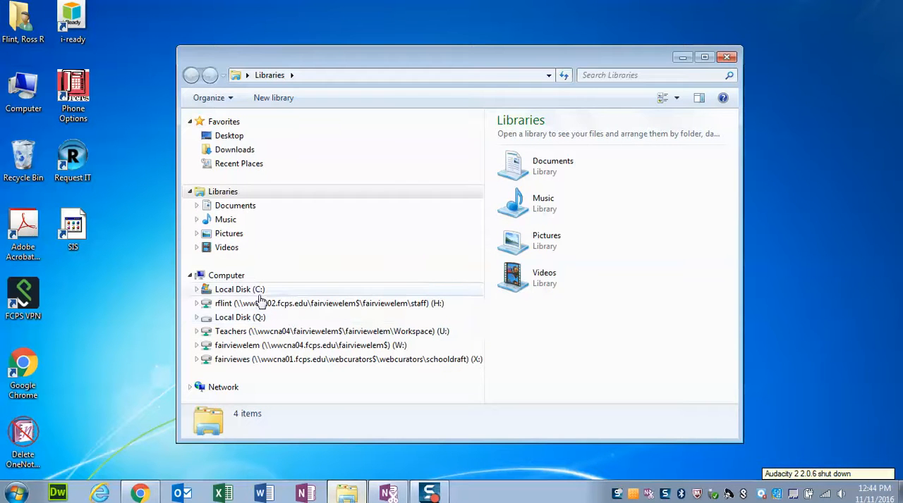
left_click(226, 219)
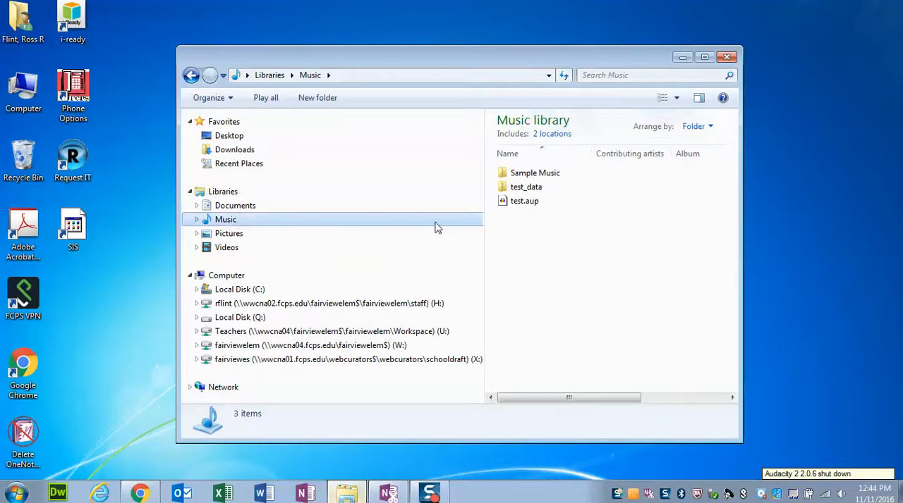
double_click(523, 201)
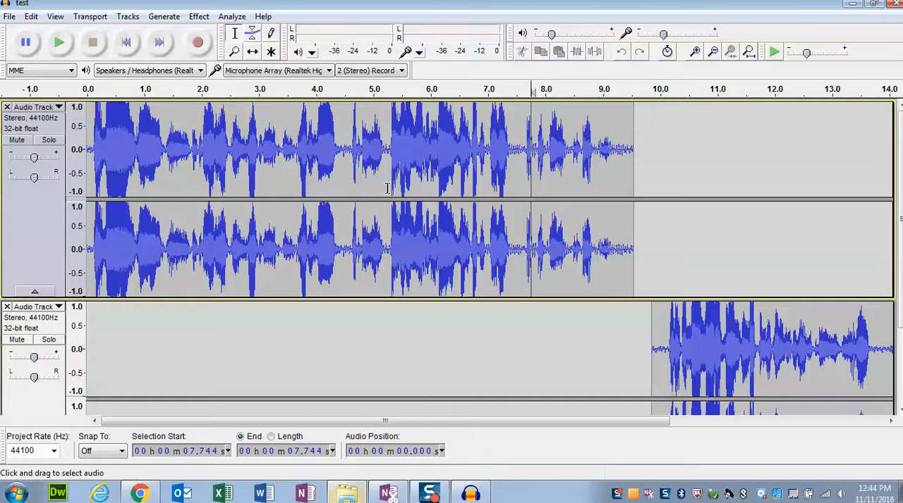
left_click(346, 493)
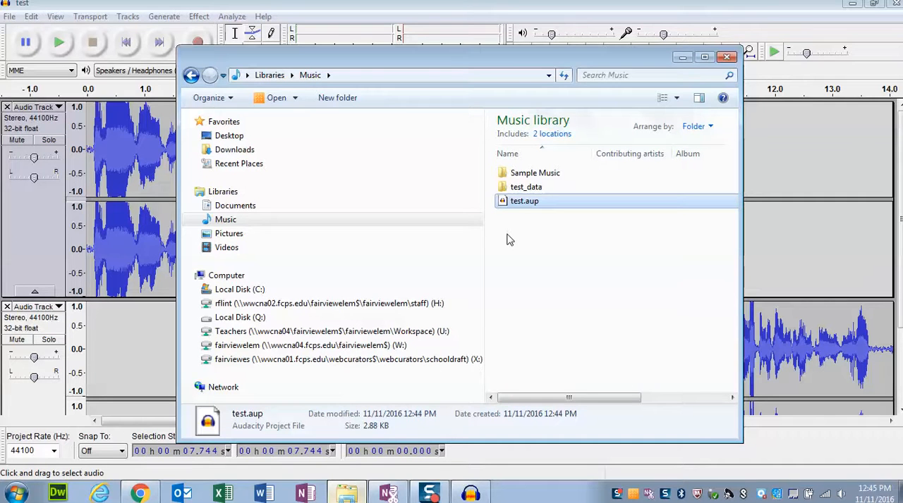
left_click(727, 57)
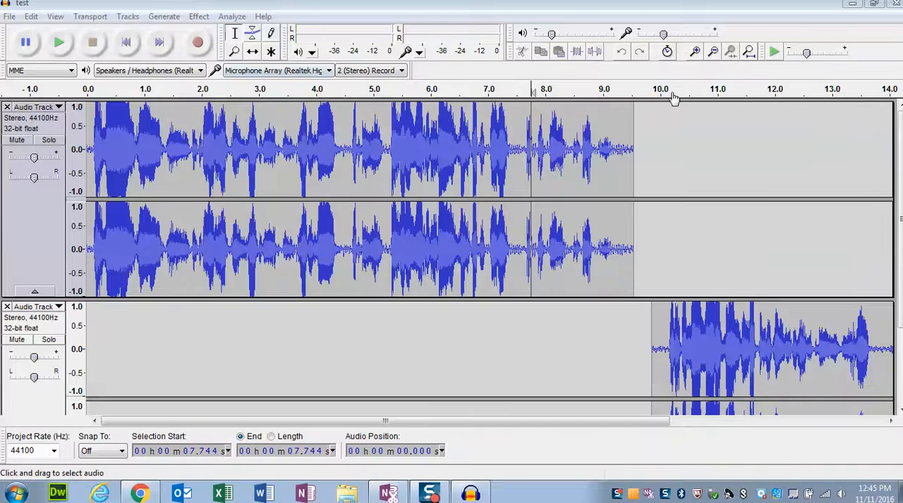
- Export the audio to the Music library as a 16-bit PCM WAV file named for blackboard, leaving the metadata blank
left_click(8, 16)
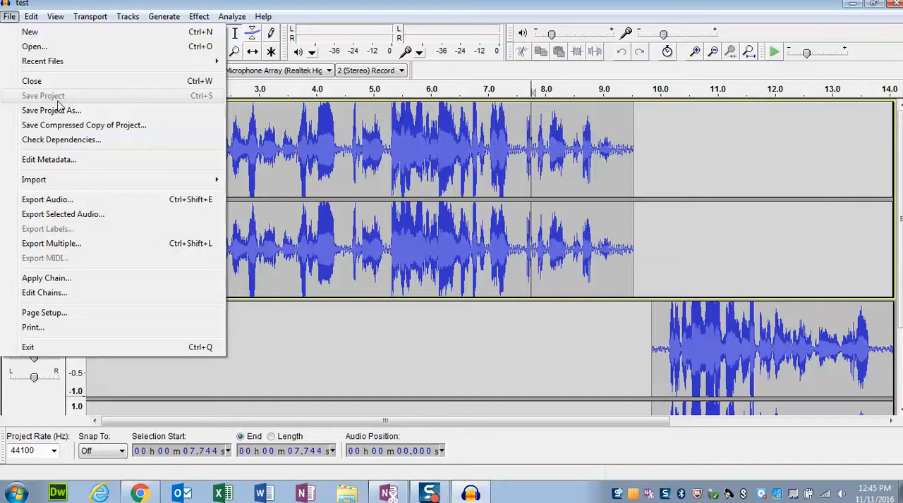
left_click(46, 200)
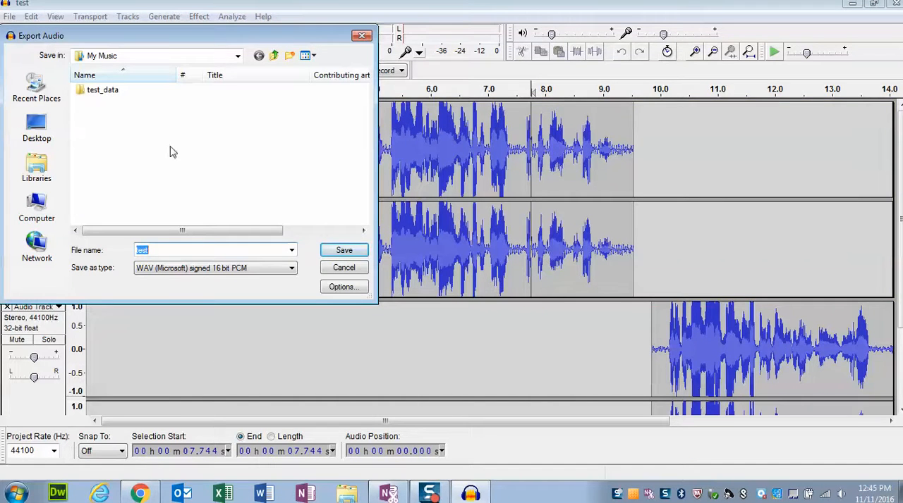
left_click(58, 165)
double_click(262, 86)
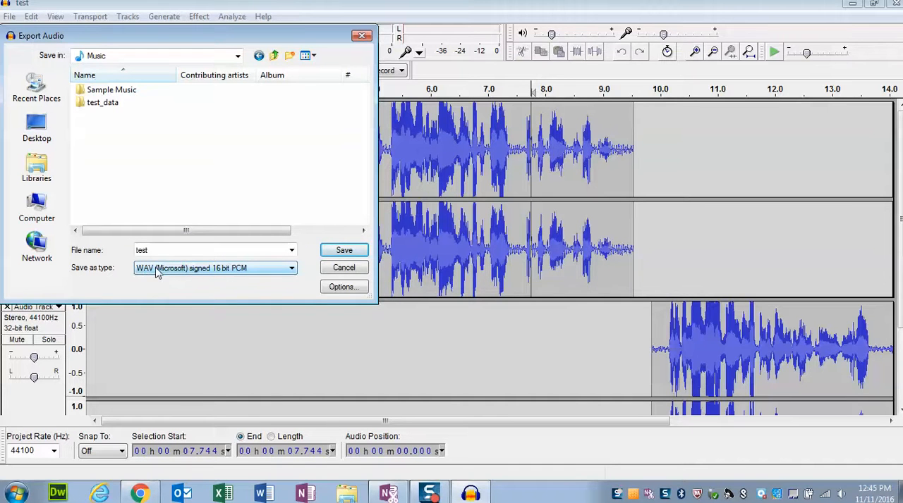
double_click(140, 252)
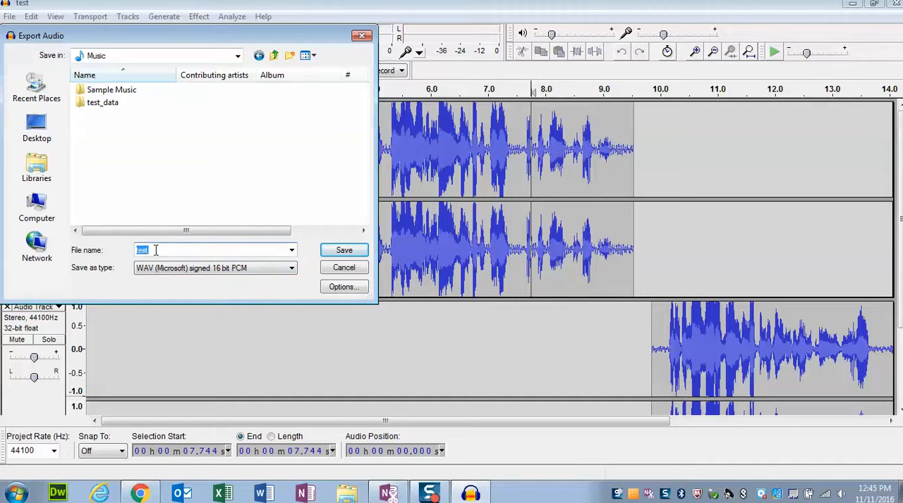
type("for blackboard")
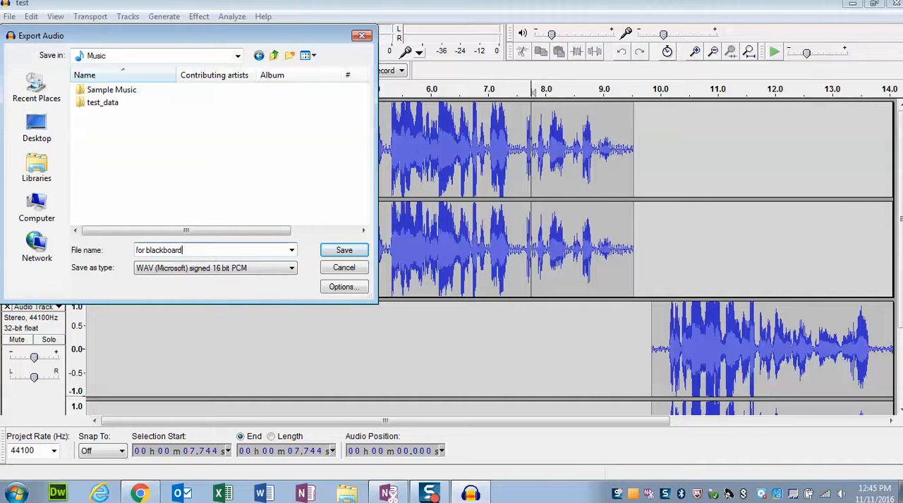
left_click(345, 252)
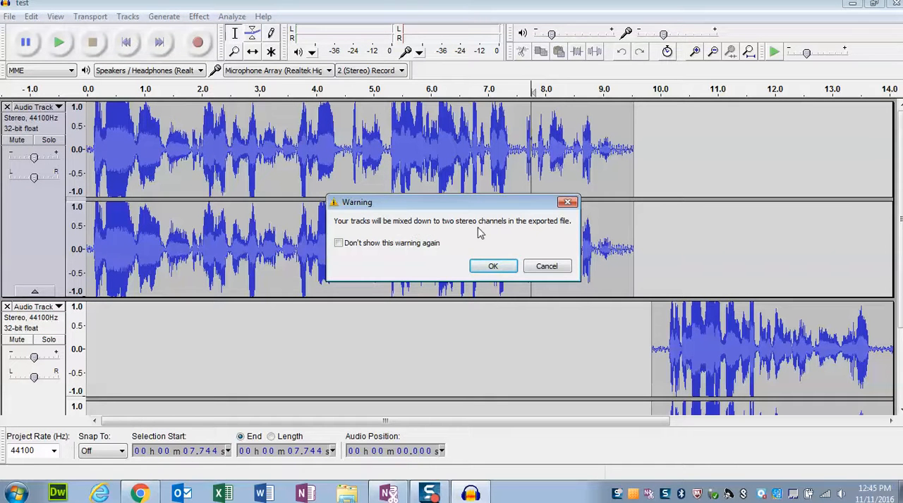
left_click(492, 266)
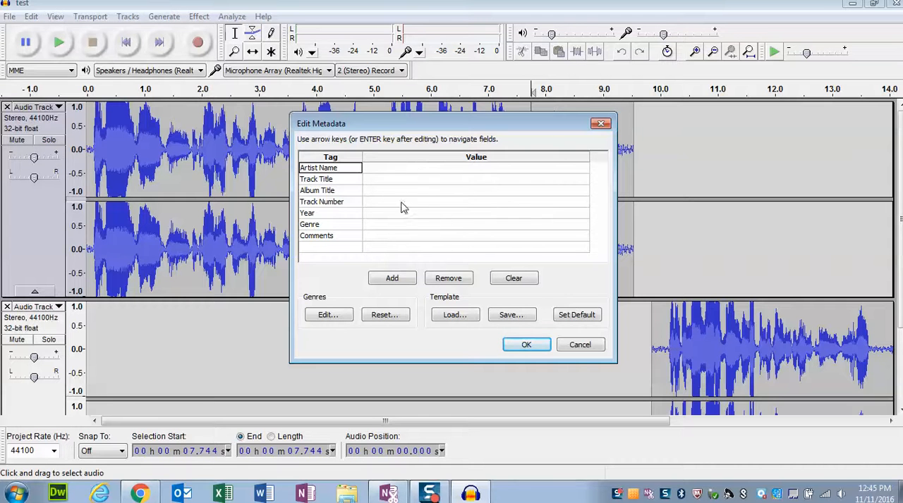
left_click(525, 347)
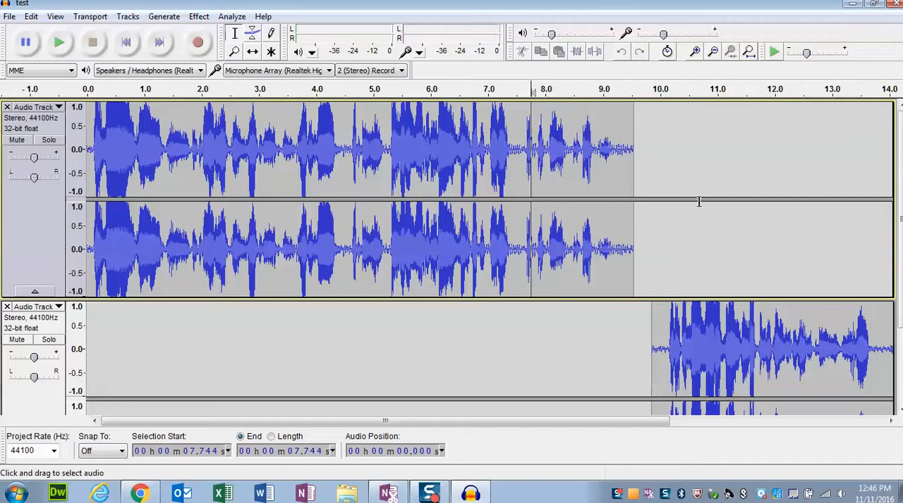
- Close Audacity and play for blackboard.wav from the Music library in Windows Explorer, pausing it after a few seconds
left_click(894, 4)
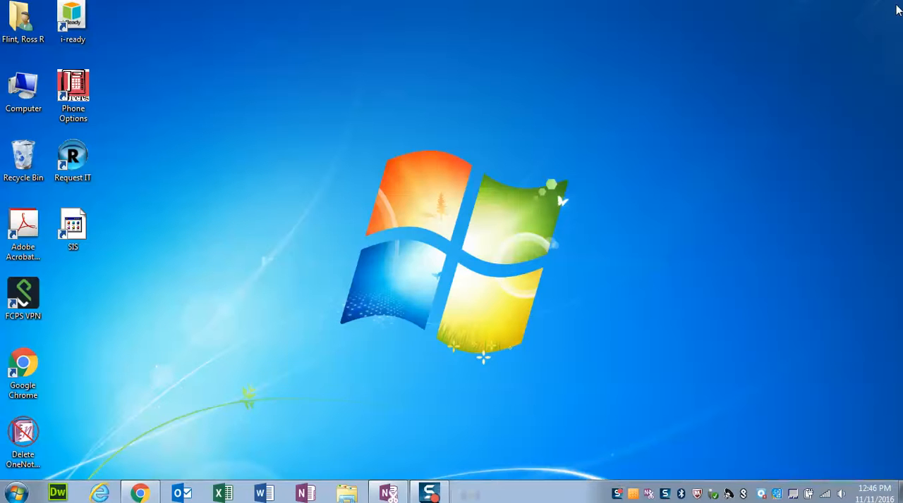
left_click(347, 493)
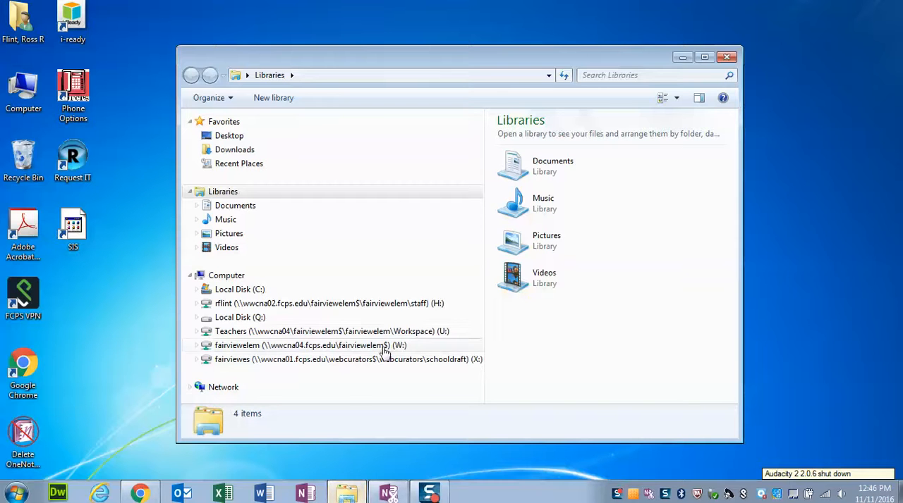
double_click(538, 210)
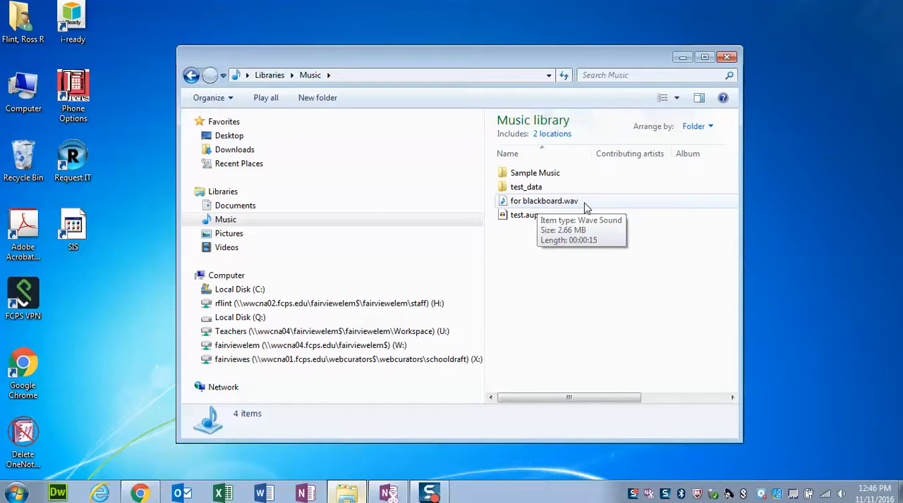
left_click(544, 202)
left_click(544, 203)
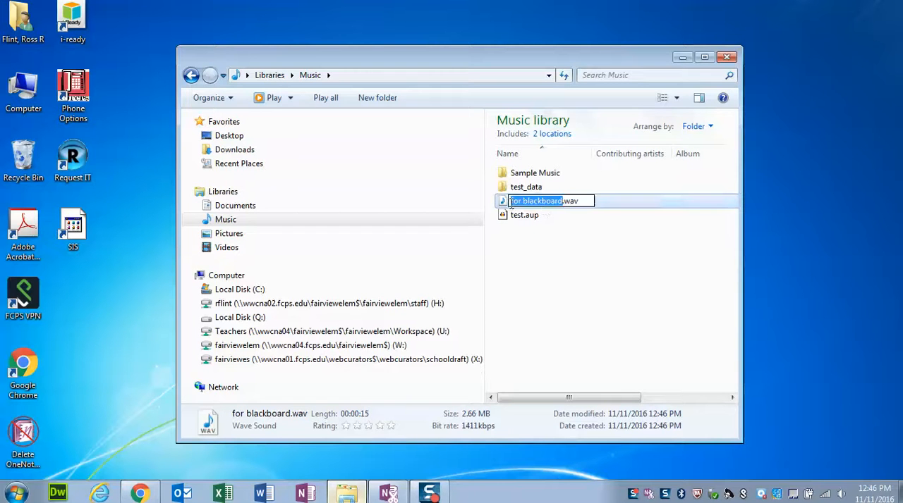
double_click(503, 203)
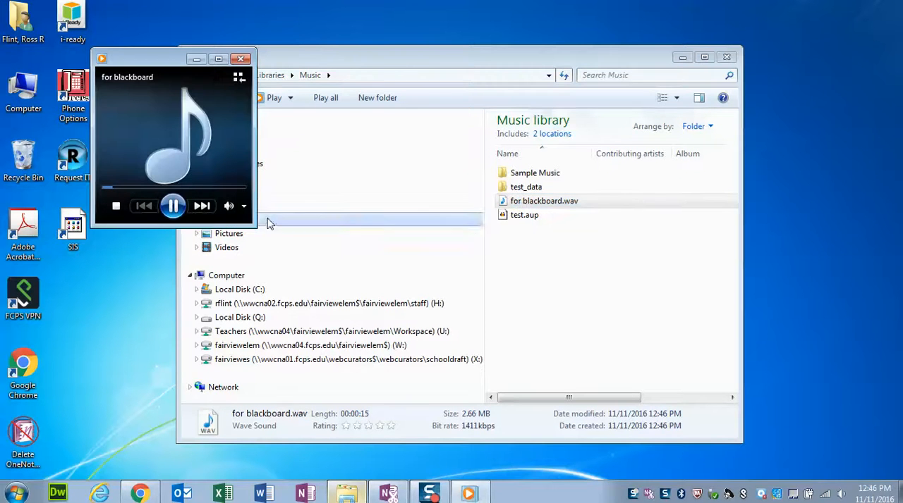
left_click(173, 206)
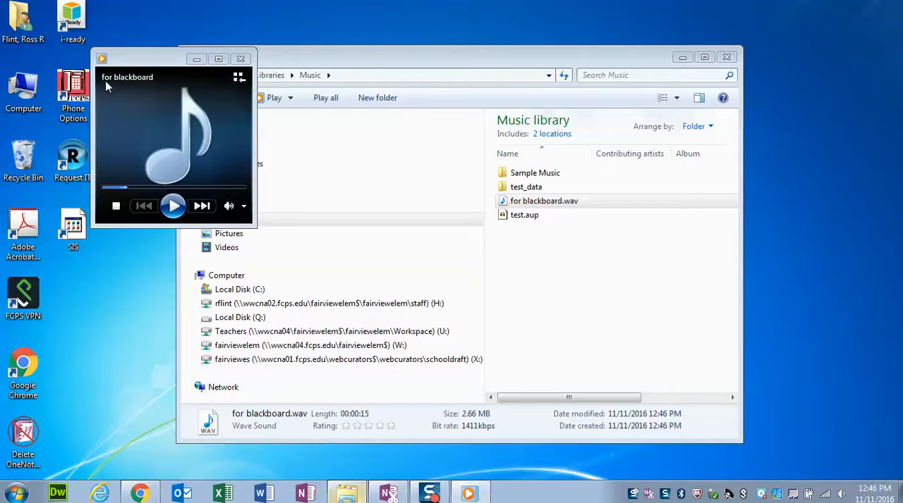
- Close the media player and the Music library window, and switch to the Blackboard class page in Google Chrome
left_click(239, 59)
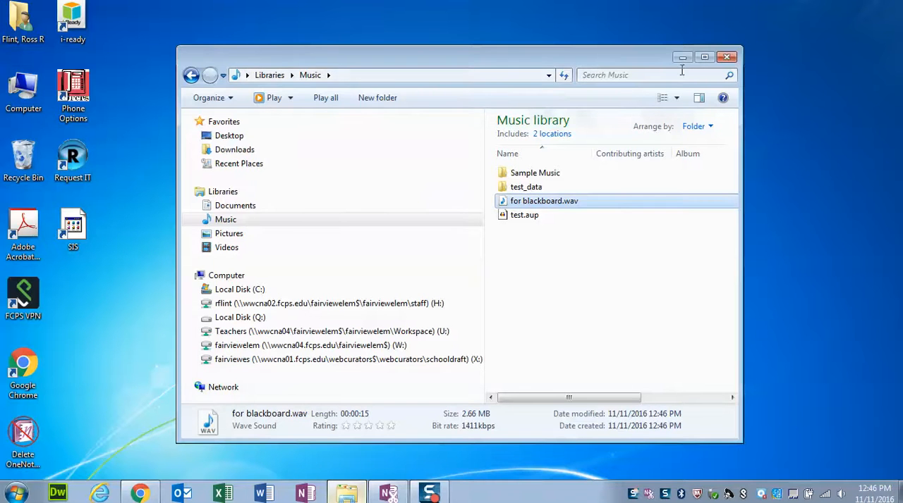
left_click(727, 58)
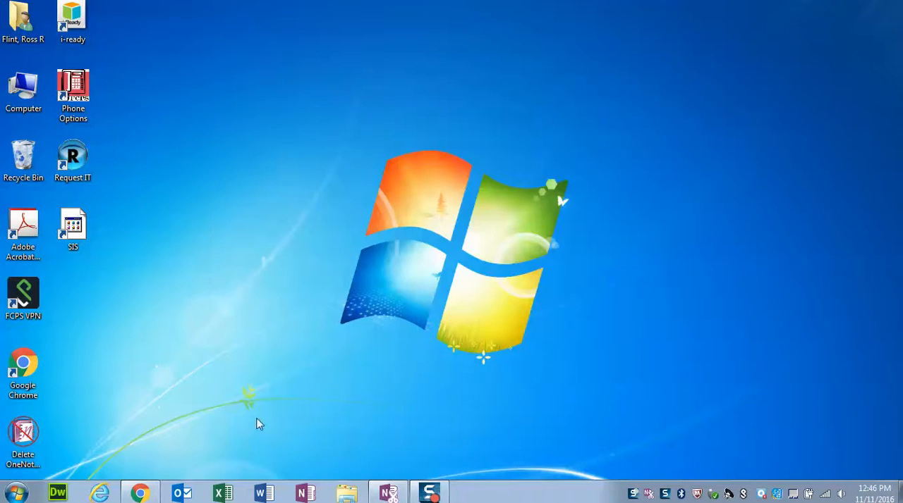
left_click(145, 492)
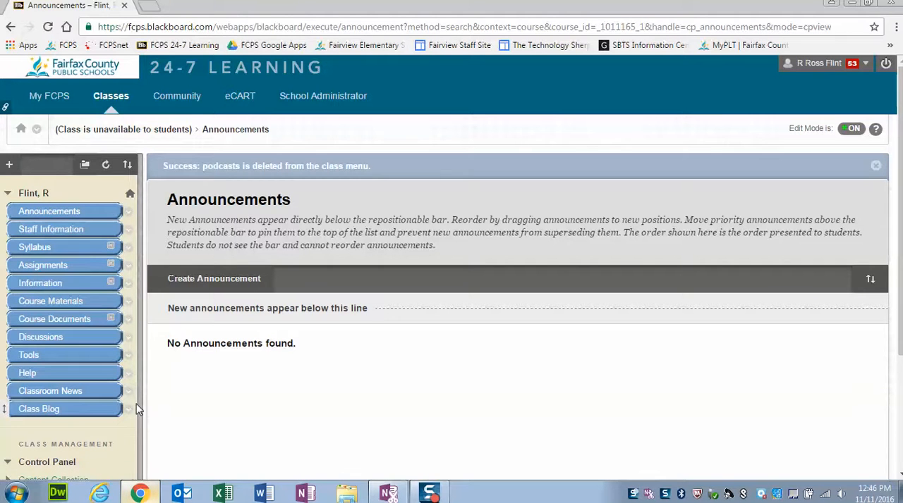
- Add a content area named podcasts to the class menu and make it available to users
left_click(9, 165)
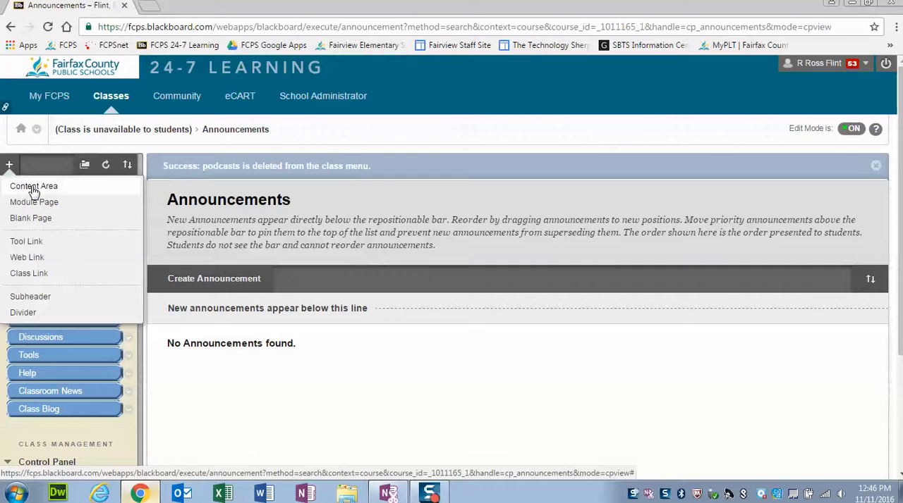
left_click(33, 189)
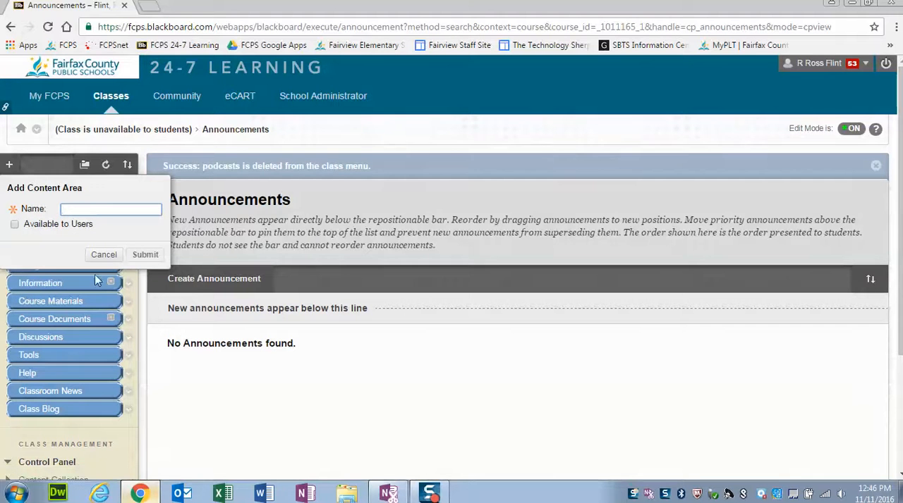
type("podcasts")
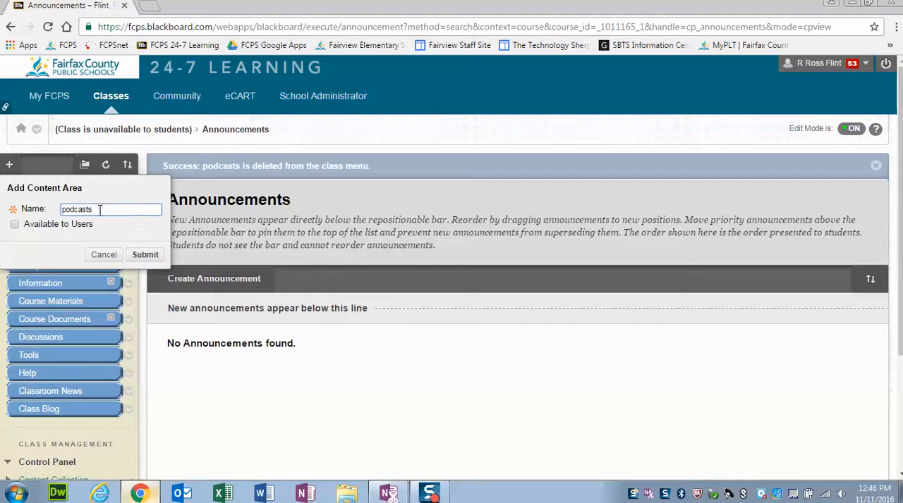
left_click(14, 224)
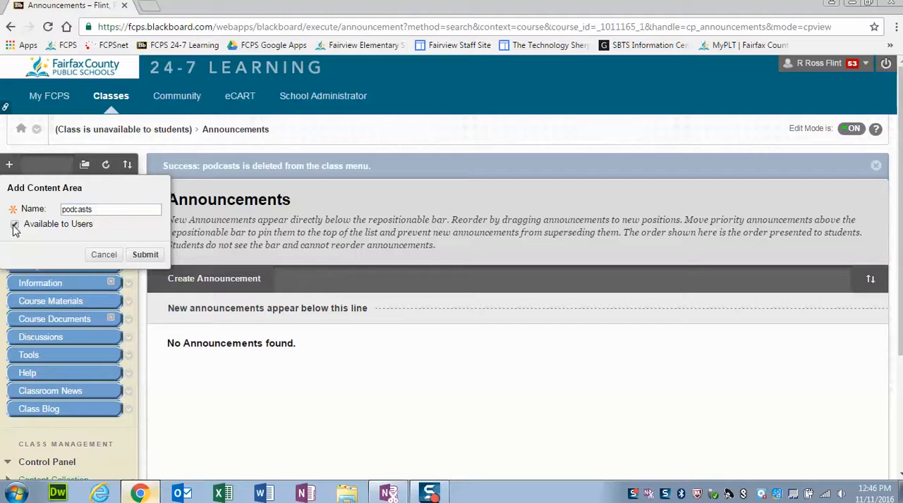
left_click(145, 256)
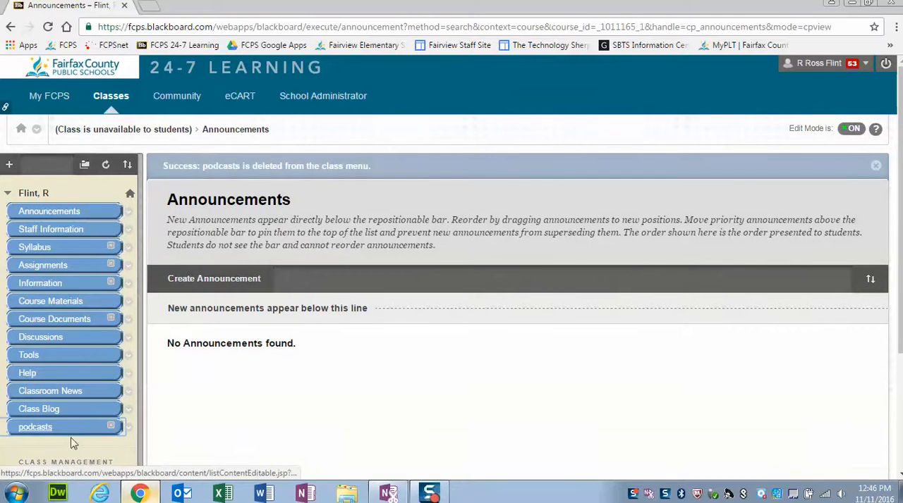
mouse_move(6, 427)
left_mouse_down()
mouse_move(6, 230)
mouse_move(2, 442)
left_mouse_up()
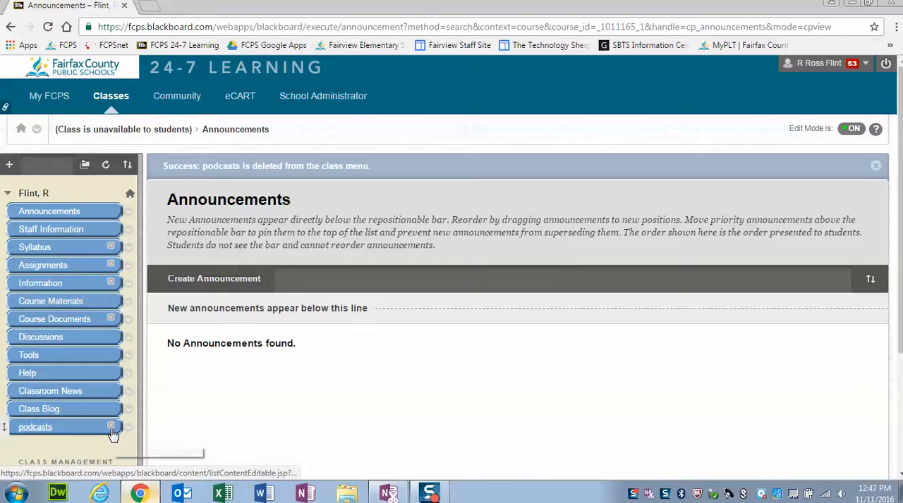
- Open the podcasts content area and create a content folder named November Podcasts in it
left_click(63, 429)
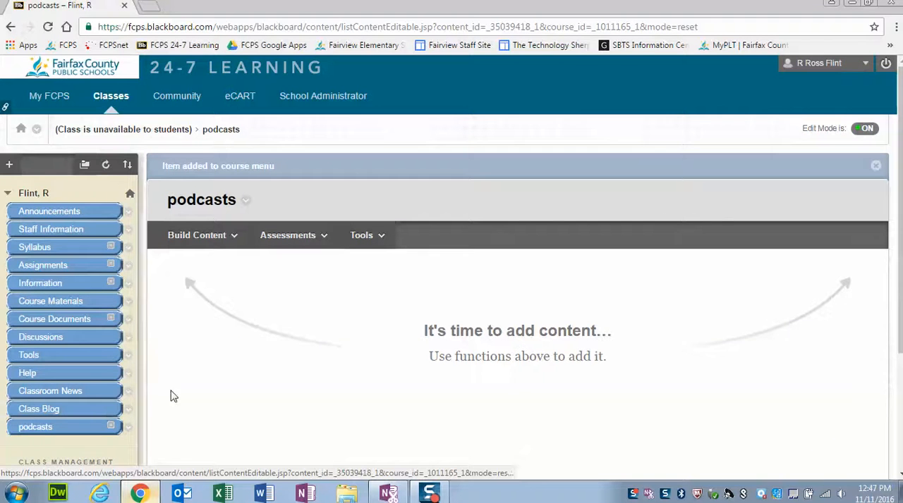
scroll(232, 367, "down", 1)
left_click(227, 171)
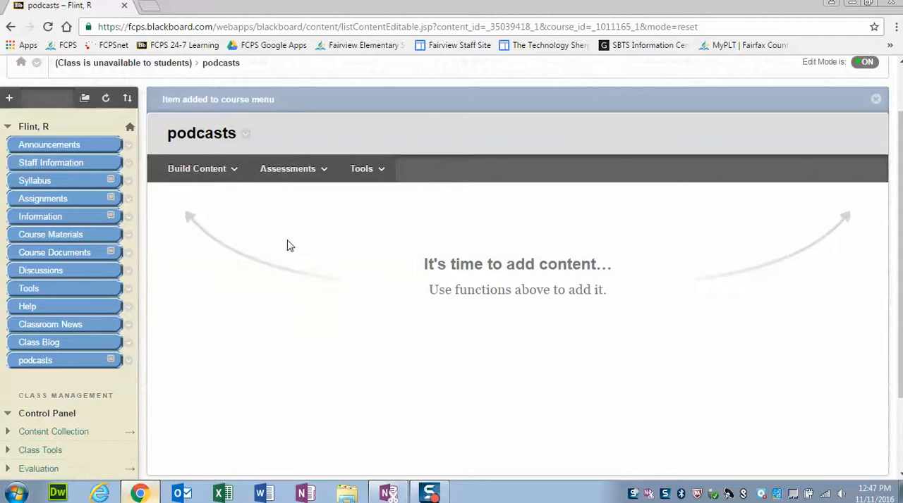
left_click(238, 176)
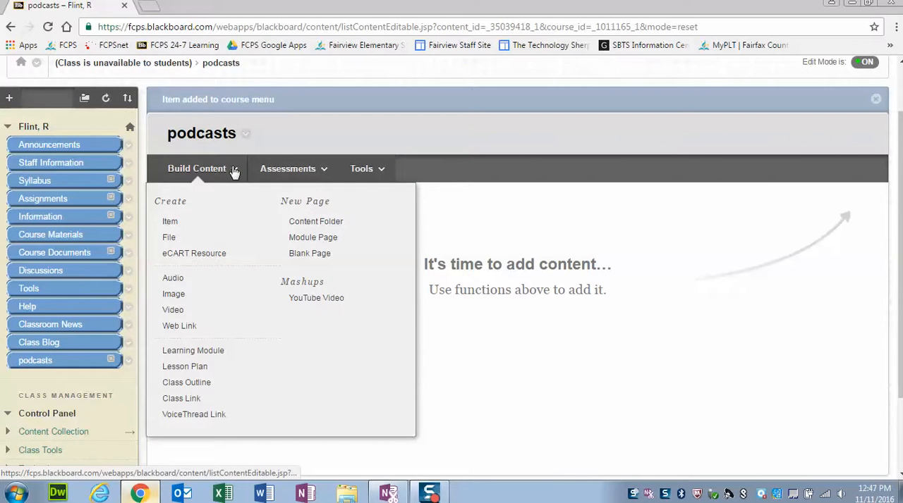
left_click(317, 223)
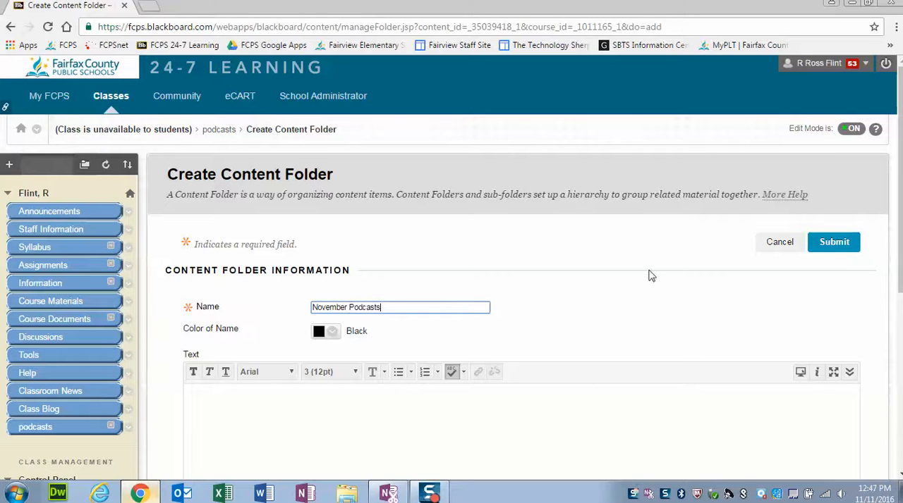
left_click(836, 247)
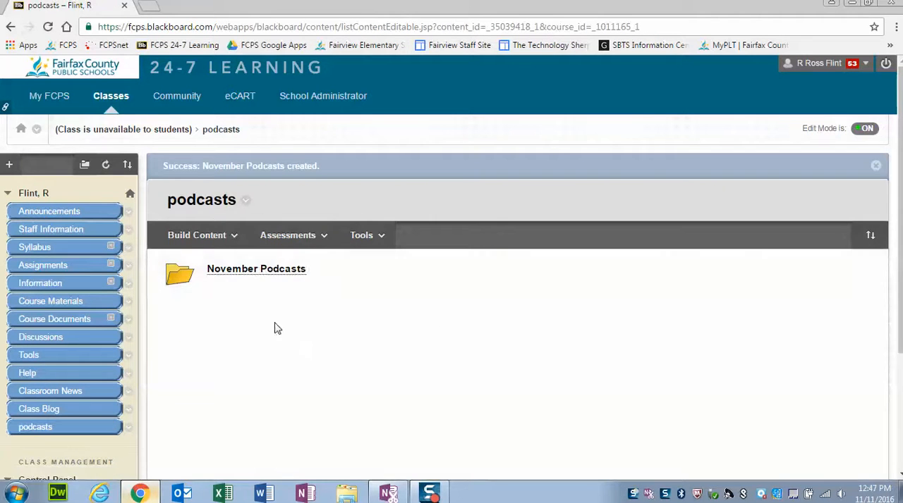
- Create a second content folder named December Podcasts in the podcasts area
left_click(231, 236)
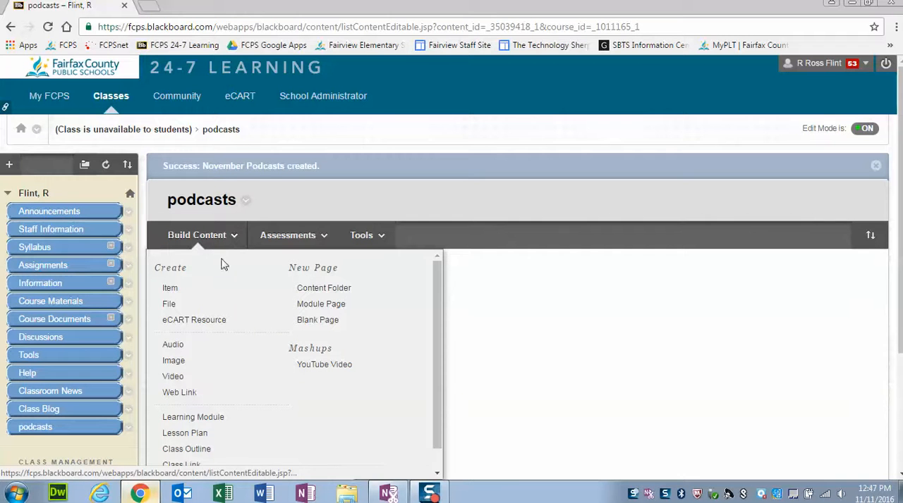
left_click(303, 287)
type("December Podcasts")
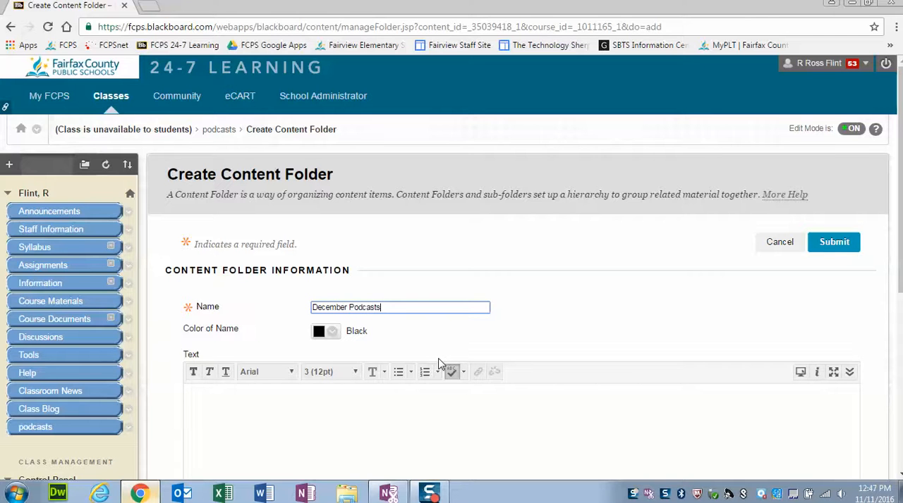
left_click(844, 251)
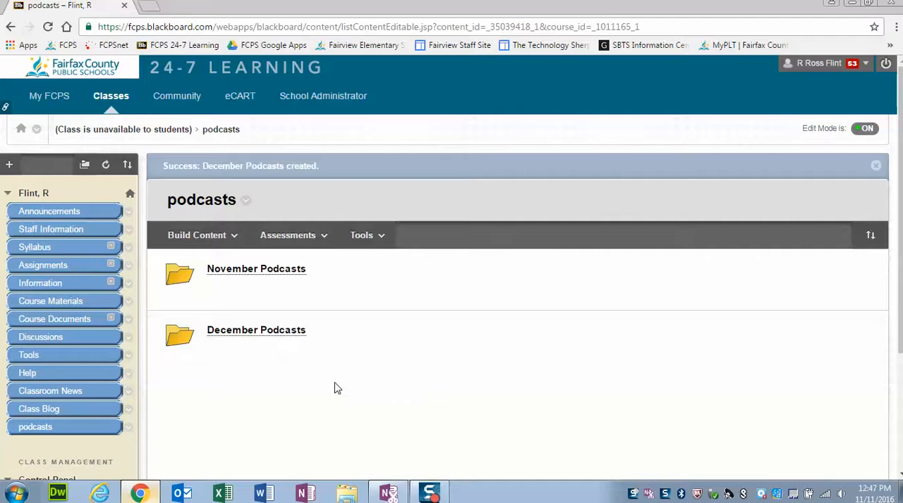
- Start a new audio item in the November Podcasts folder and name it Native American Podcast
left_click(252, 271)
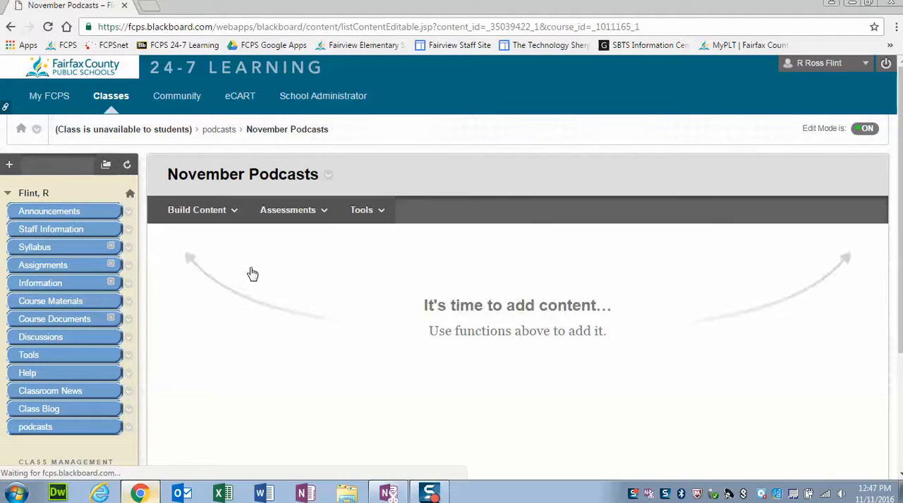
left_click(236, 213)
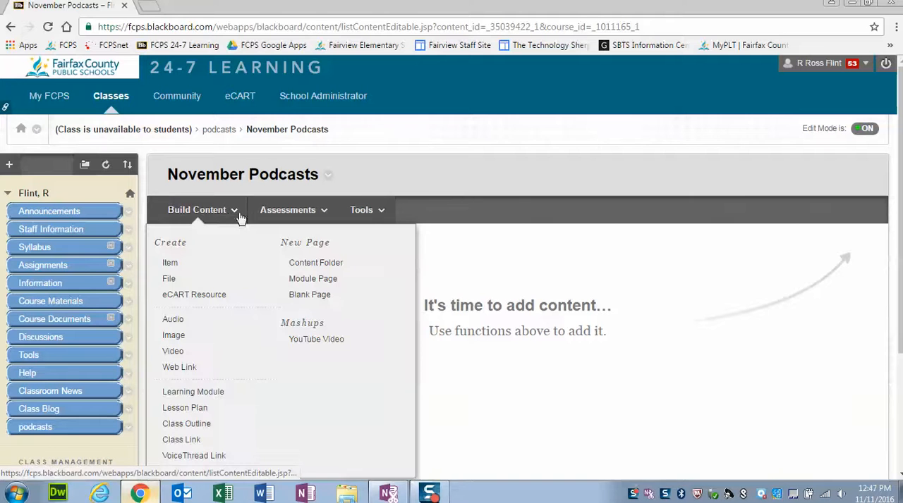
left_click(203, 320)
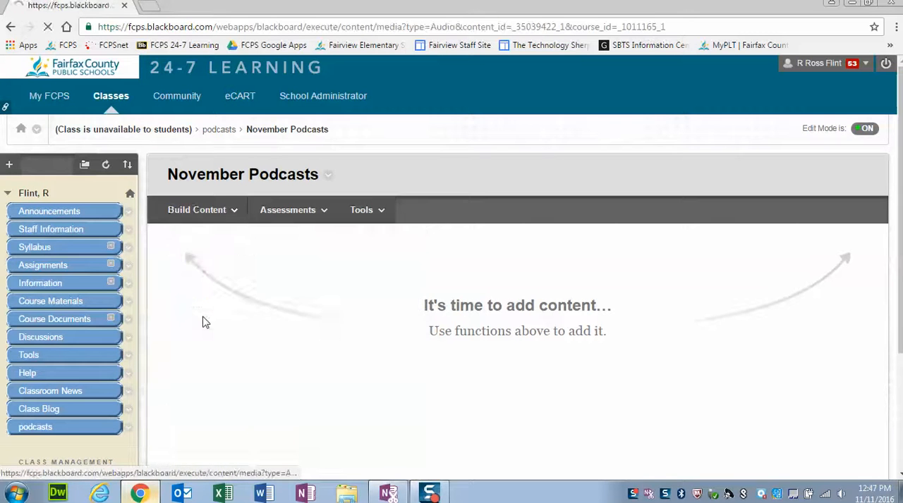
scroll(336, 257, "down", 1)
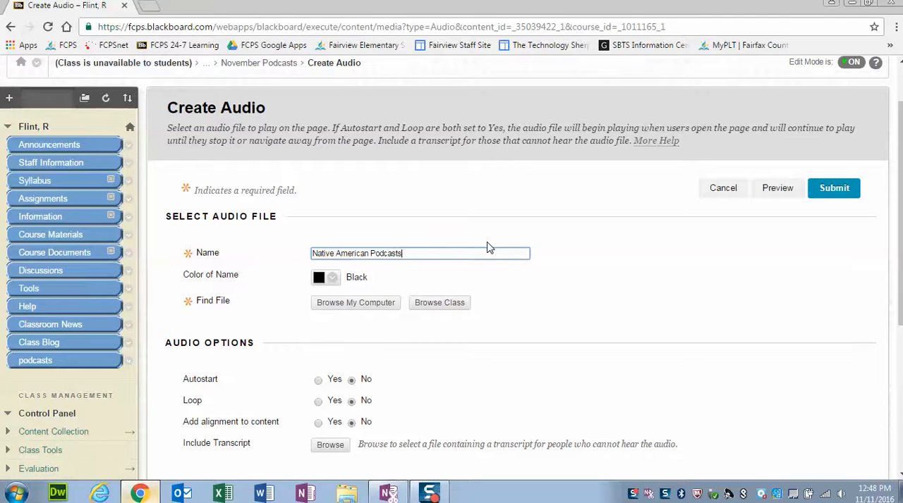
left_click(511, 280)
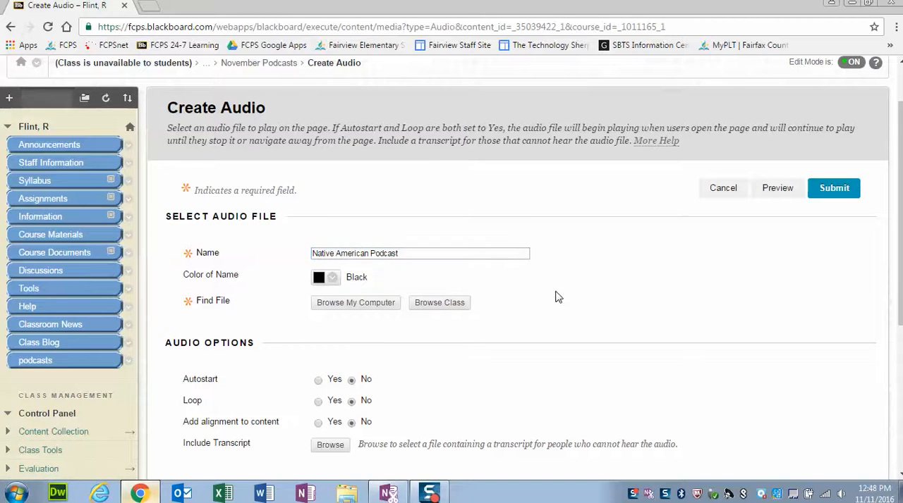
scroll(556, 304, "down", 1)
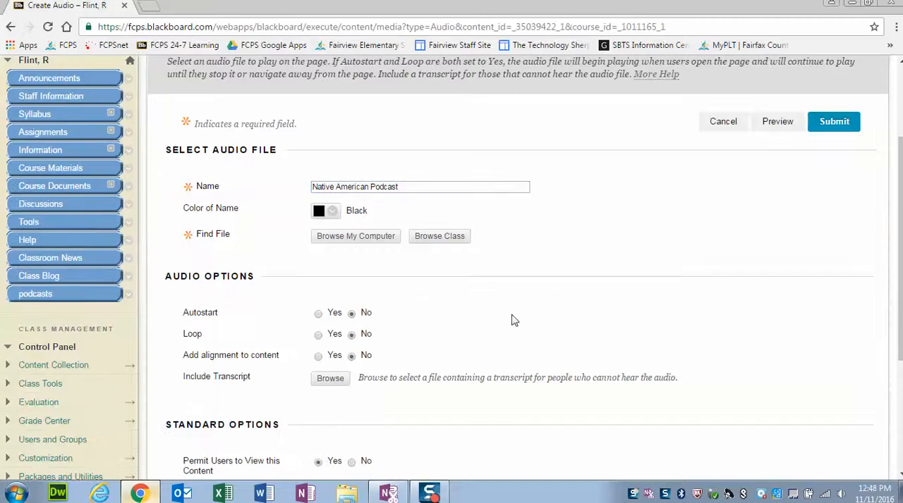
- Attach for blackboard.wav from the computer's Music library and submit the audio item with the default audio and standard options
left_click(346, 243)
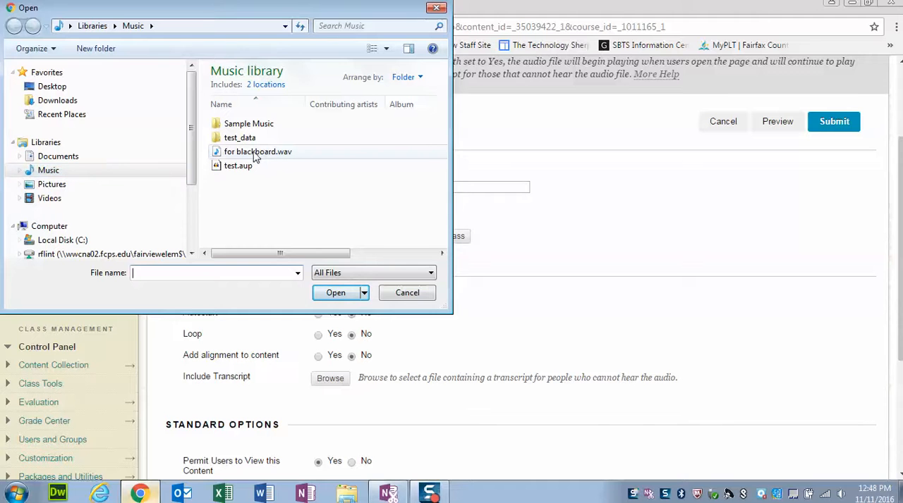
left_click(301, 152)
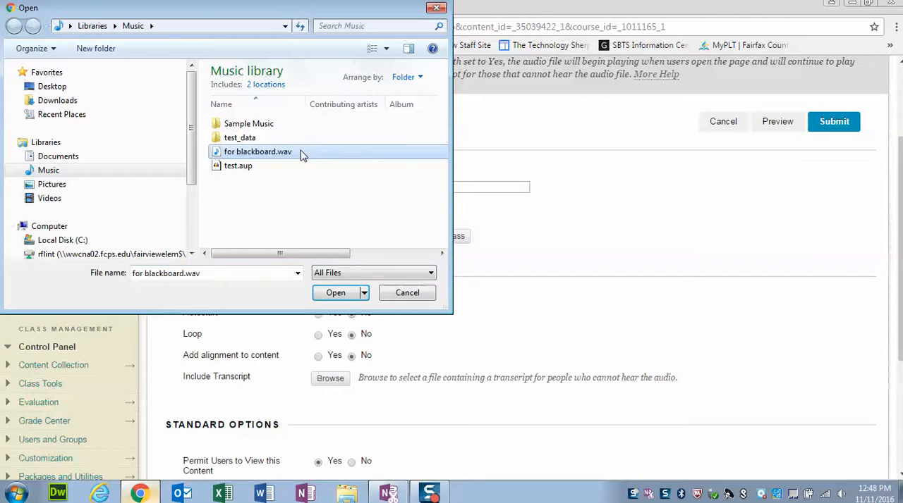
left_click(337, 299)
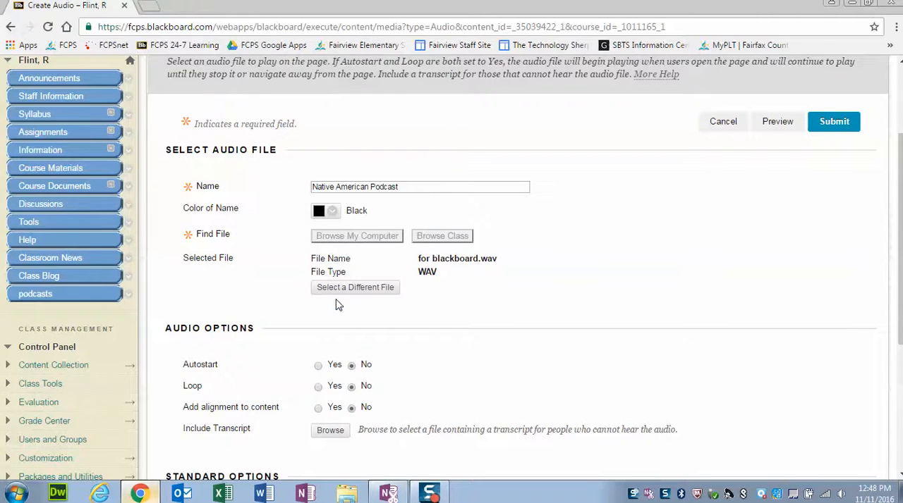
scroll(467, 336, "down", 2)
scroll(455, 304, "down", 2)
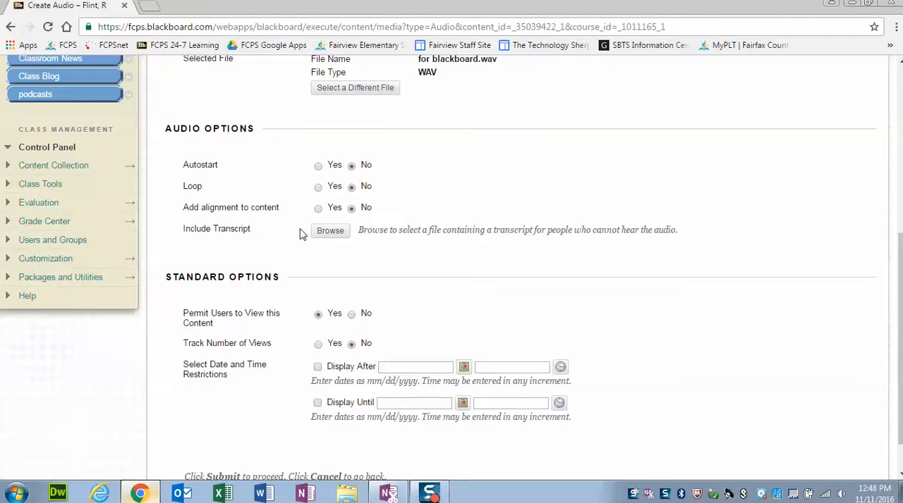
scroll(414, 266, "down", 1)
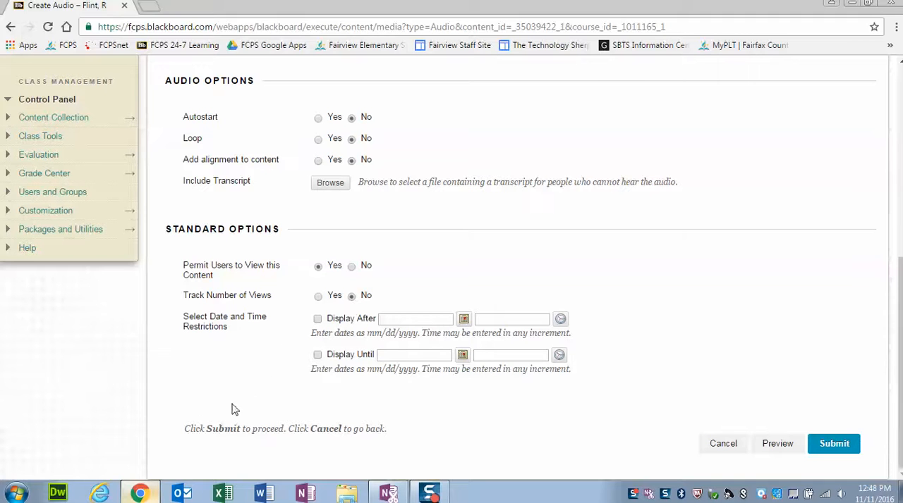
left_click(823, 449)
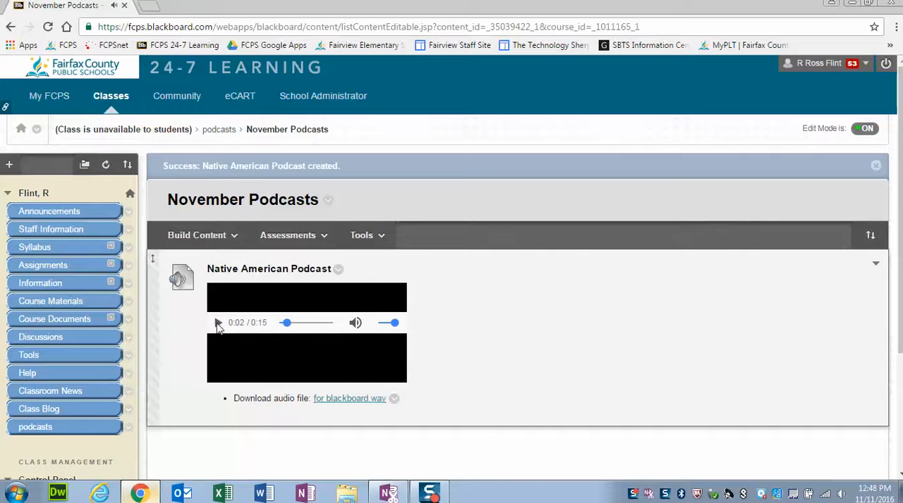
- Go to Announcements, return to the November Podcasts folder through podcasts, and play the Native American Podcast briefly before pausing it
left_click(34, 211)
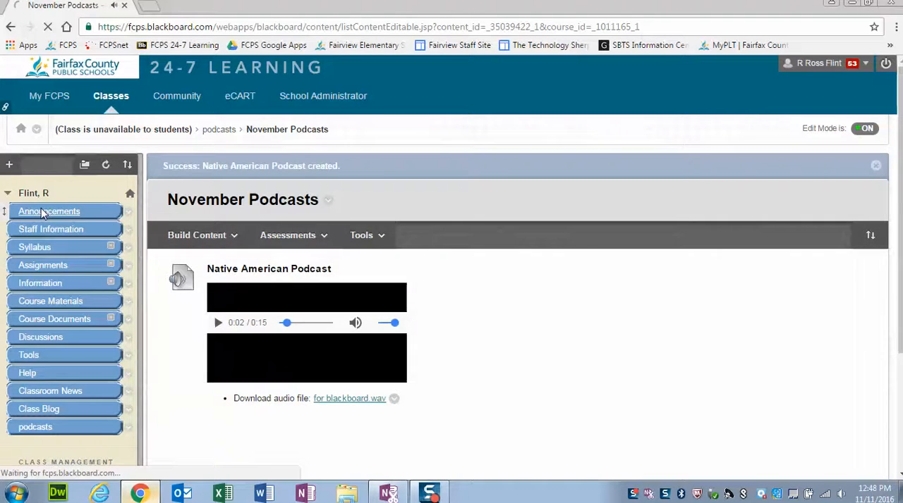
scroll(527, 358, "down", 3)
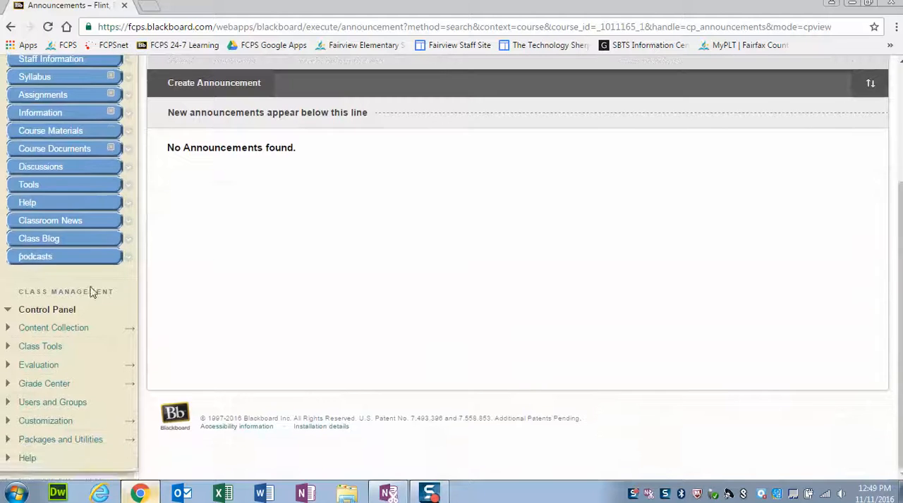
left_click(43, 259)
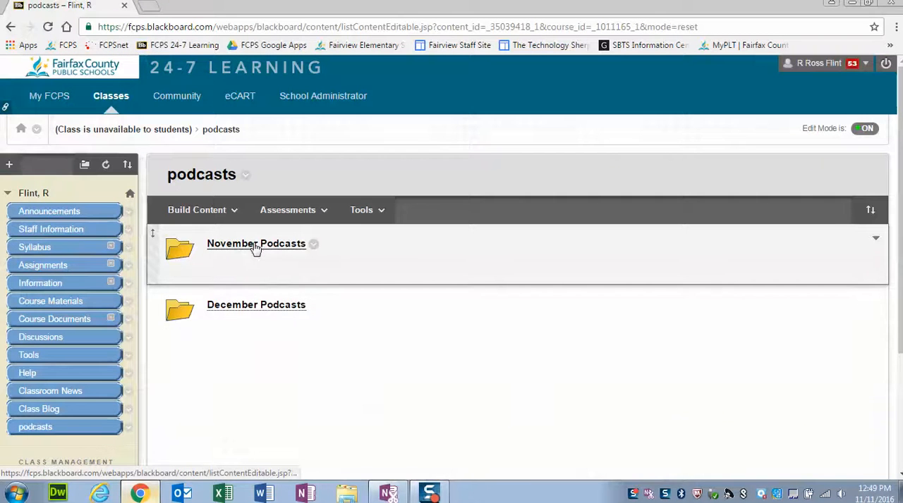
left_click(256, 245)
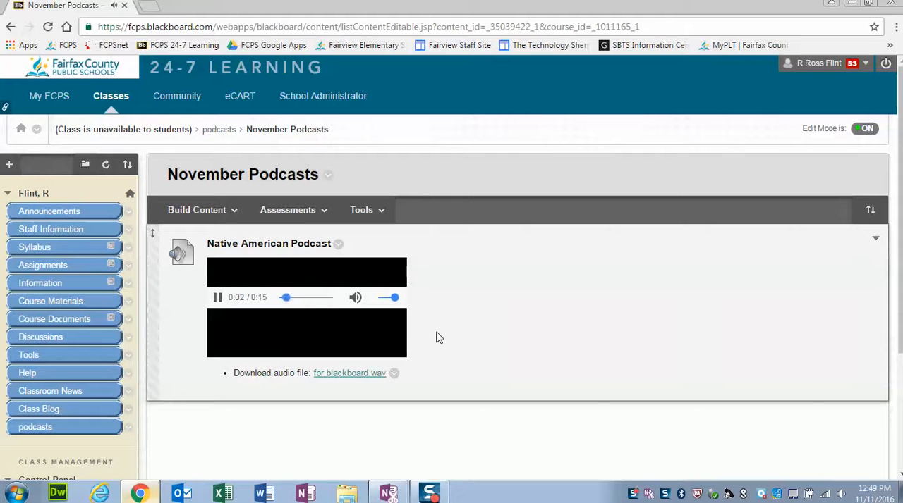
left_click(216, 299)
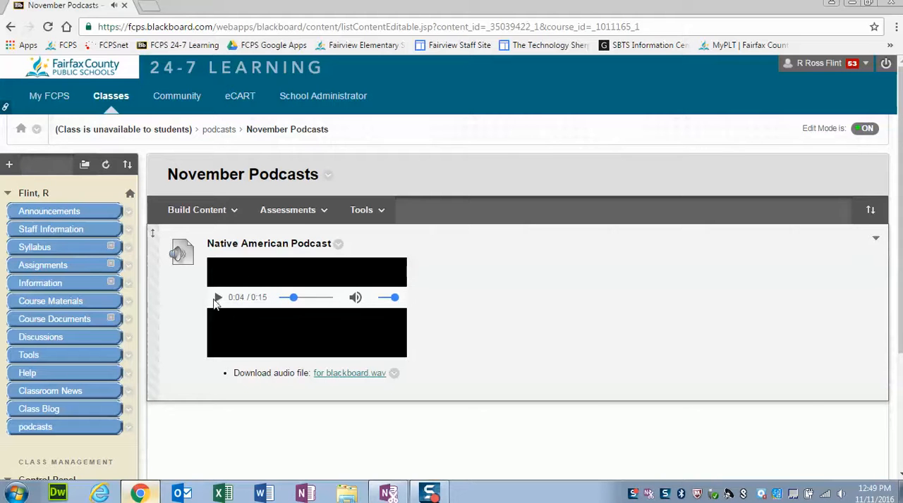